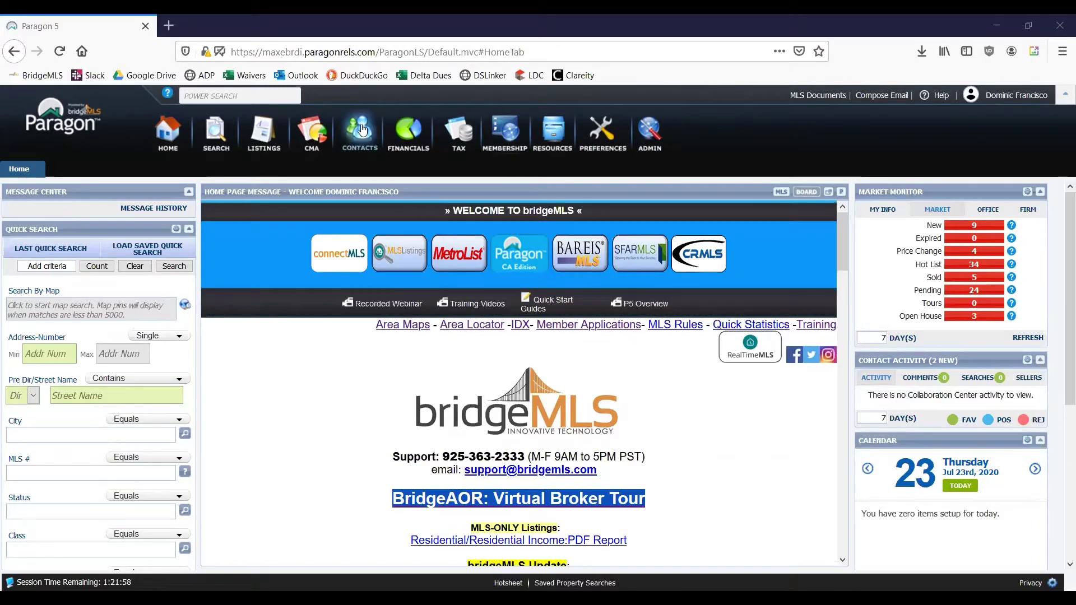
Start a new contact record from the Contacts menu and look over the form.
click(362, 130)
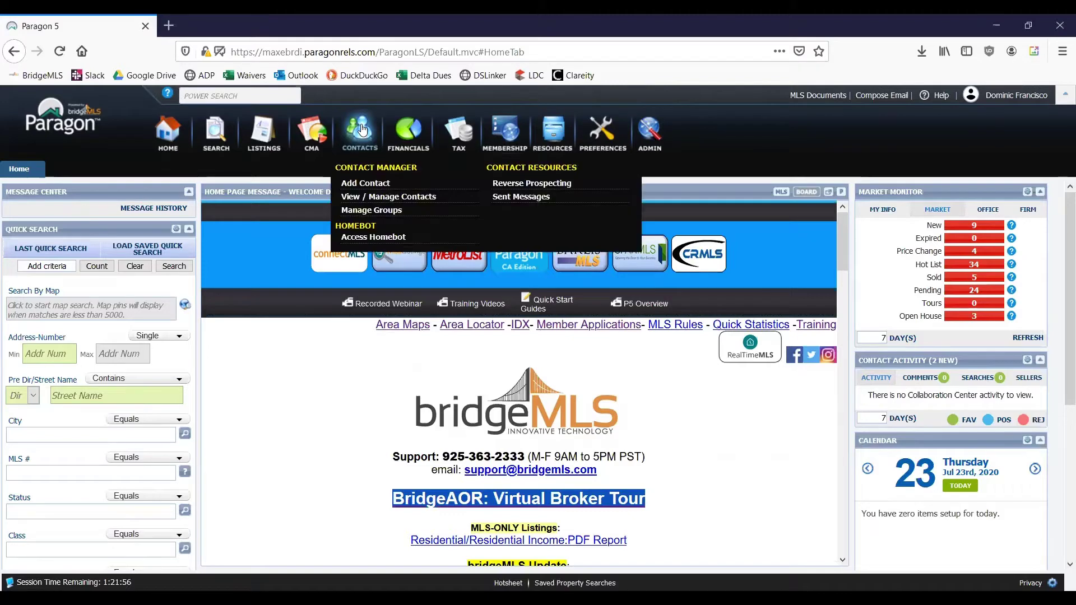
click(372, 184)
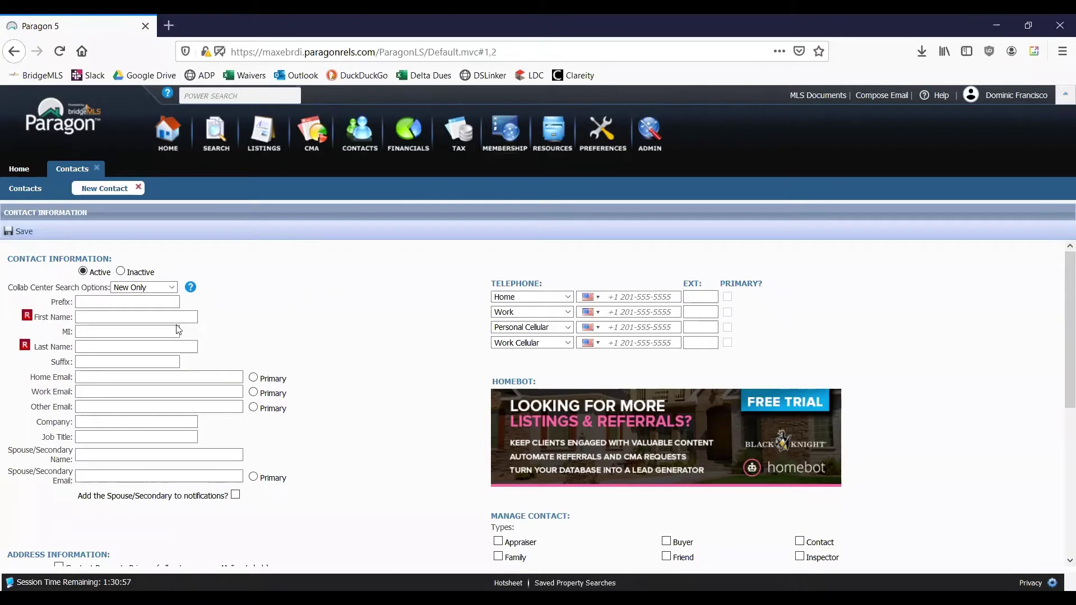
scroll(289, 322, down, 2)
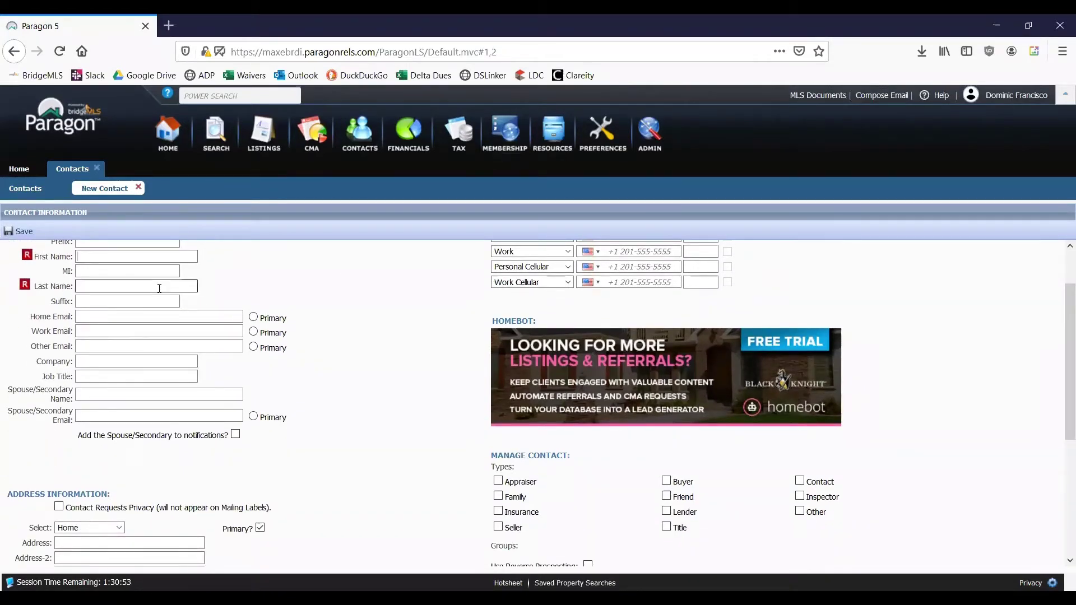
scroll(160, 288, up, 2)
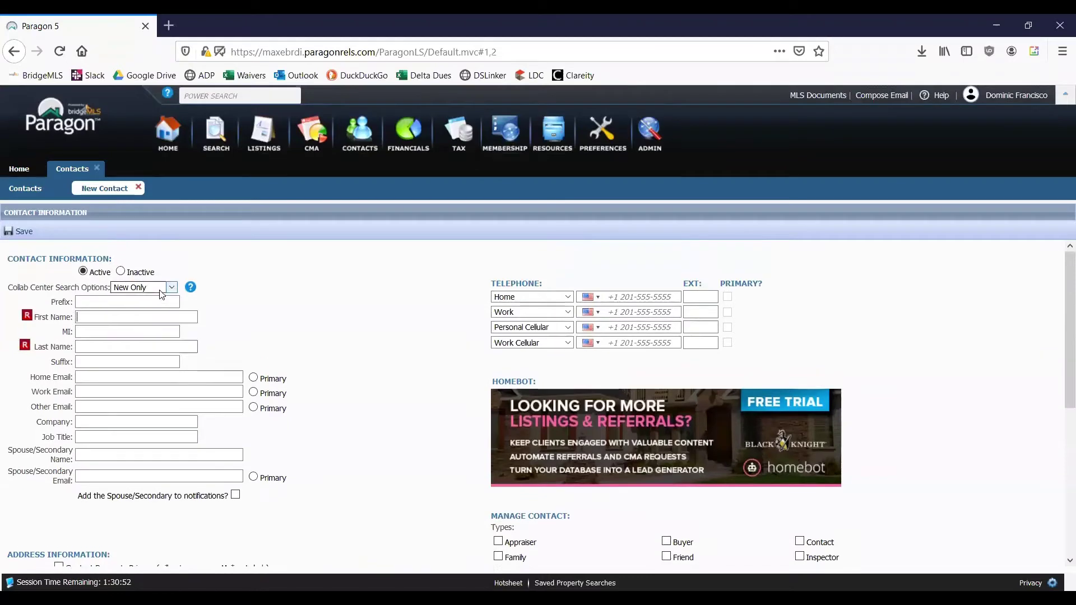
click(216, 376)
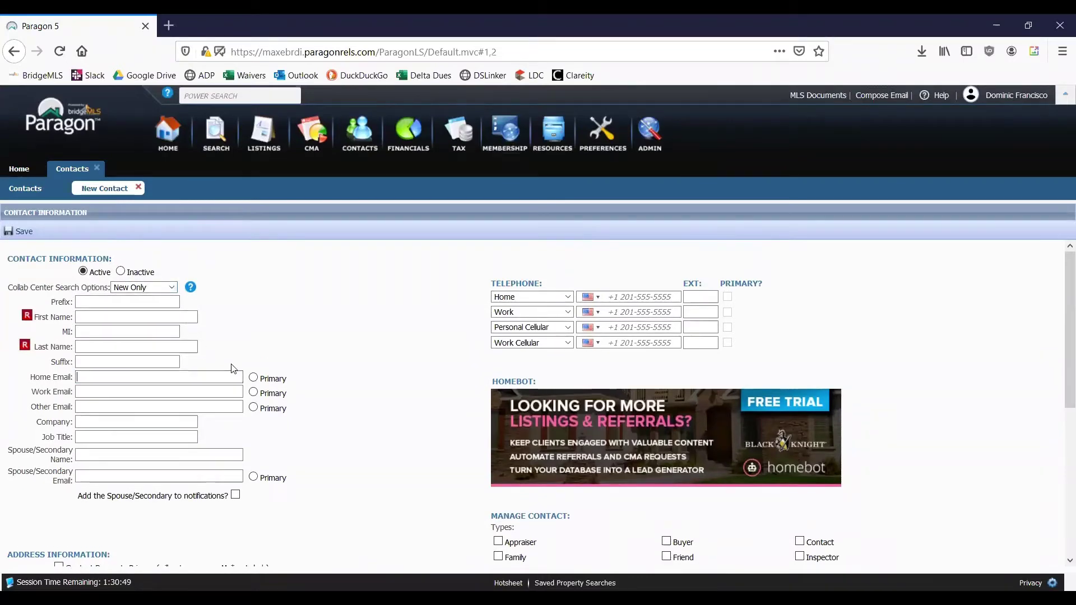
Enter the contact's first name, last name and home e-mail address.
click(94, 316)
text(Test)
click(133, 347)
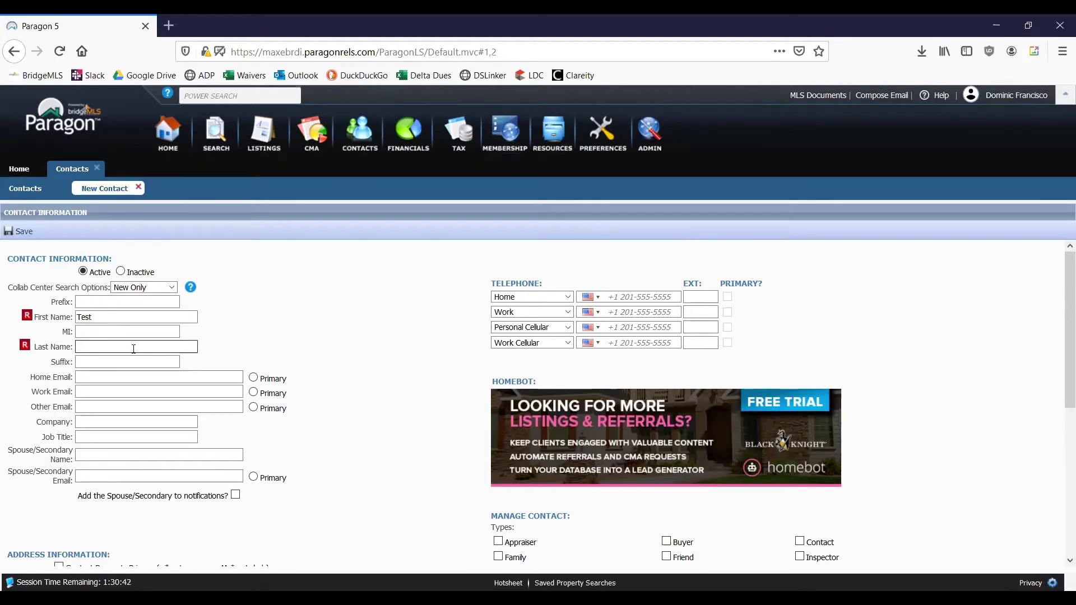
text(Client)
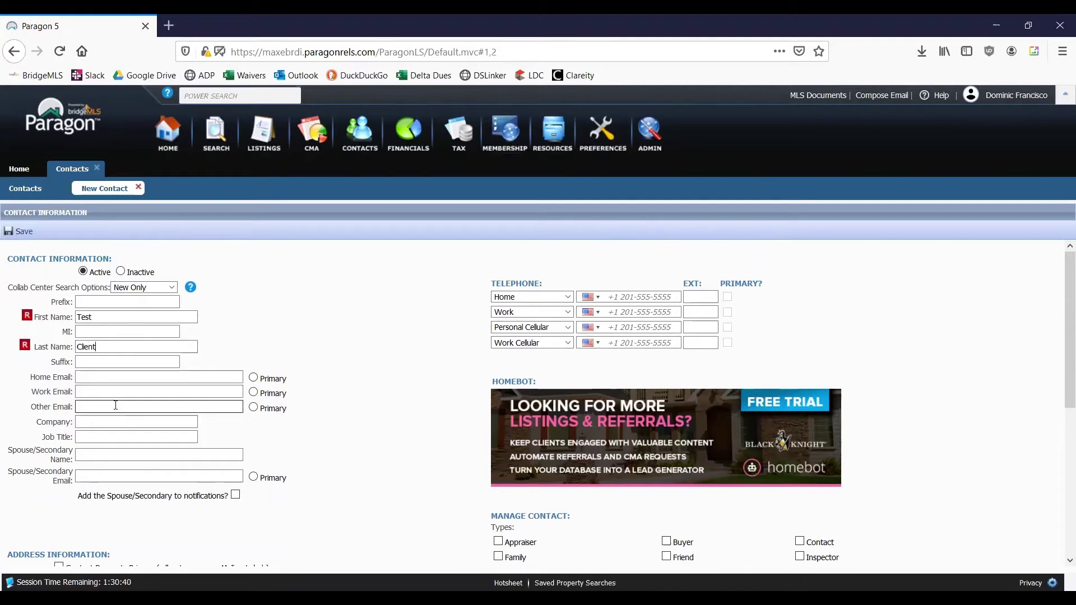
click(105, 378)
text(test)
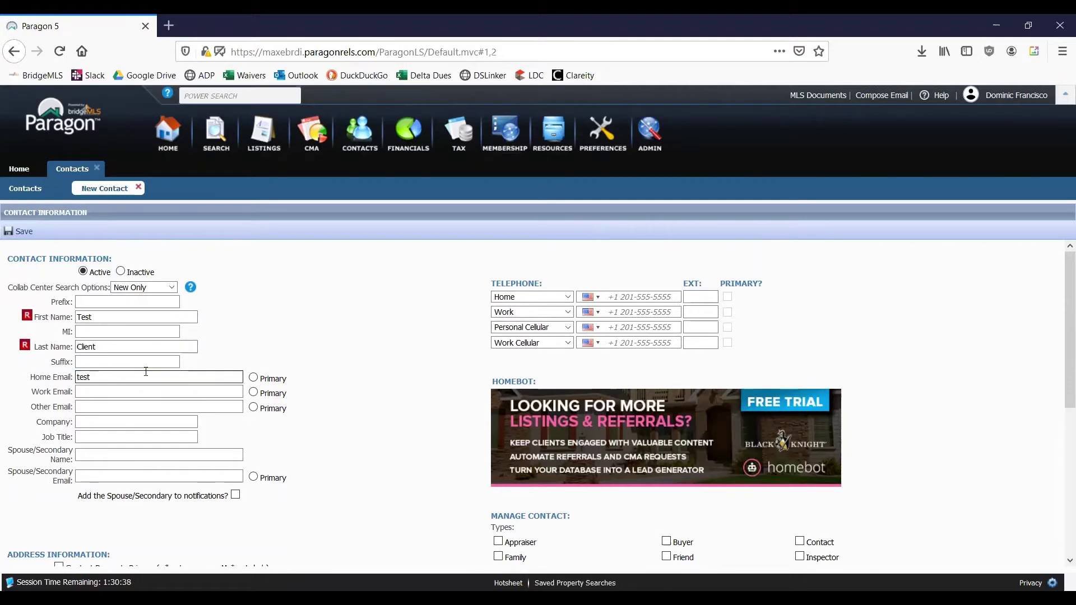
text(@gmail.com)
click(289, 305)
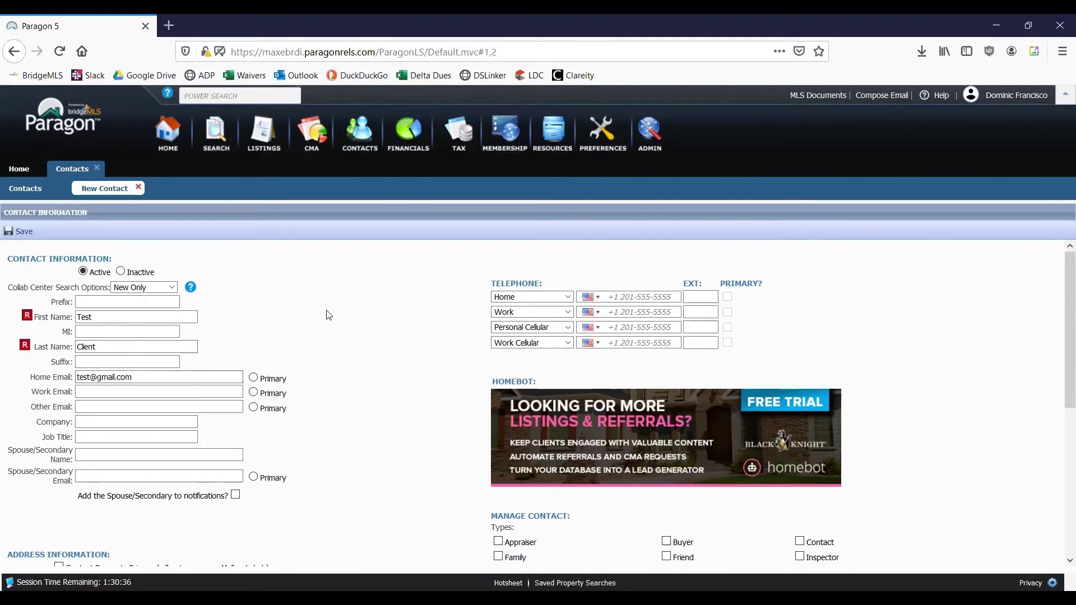
Save the new contact, close its record and bring up the Search menu.
click(6, 234)
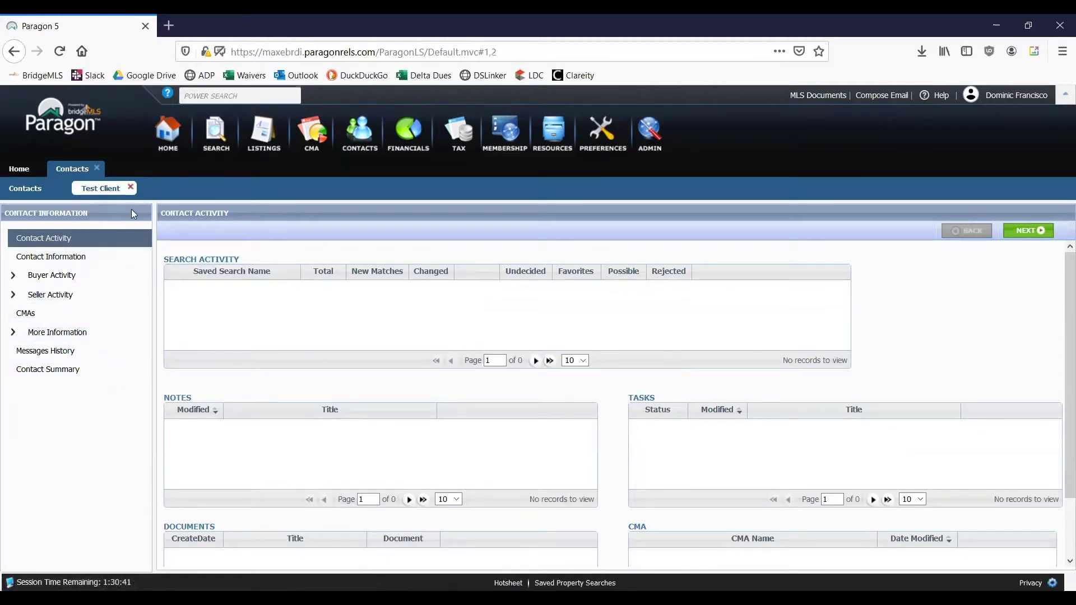
click(97, 169)
click(214, 147)
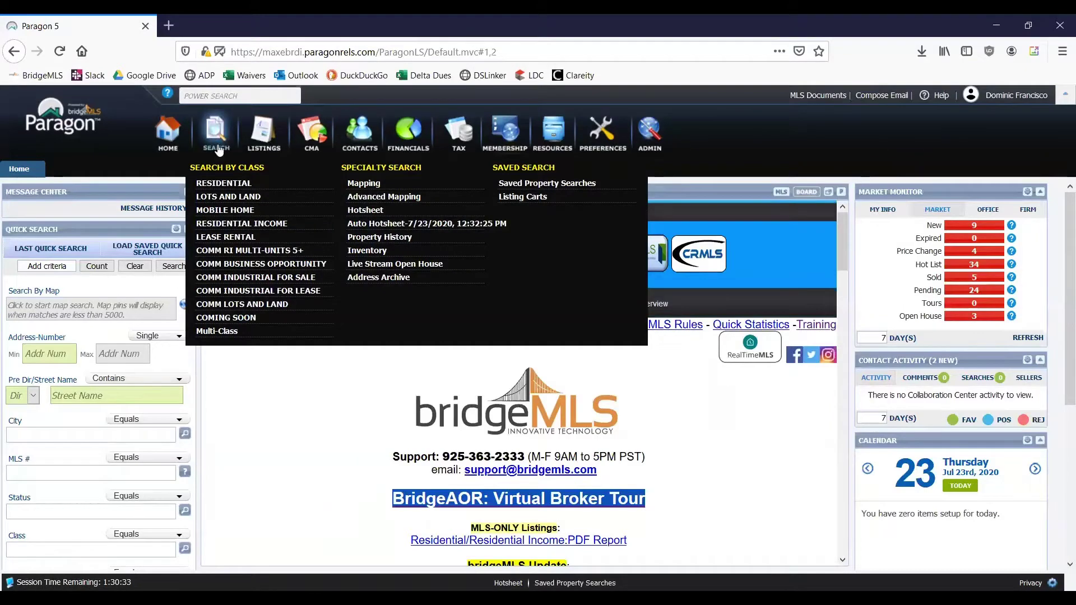
Run a Residential search with status ALL ACTIVE, city BERKELEY and a maximum price of 1400.
click(238, 184)
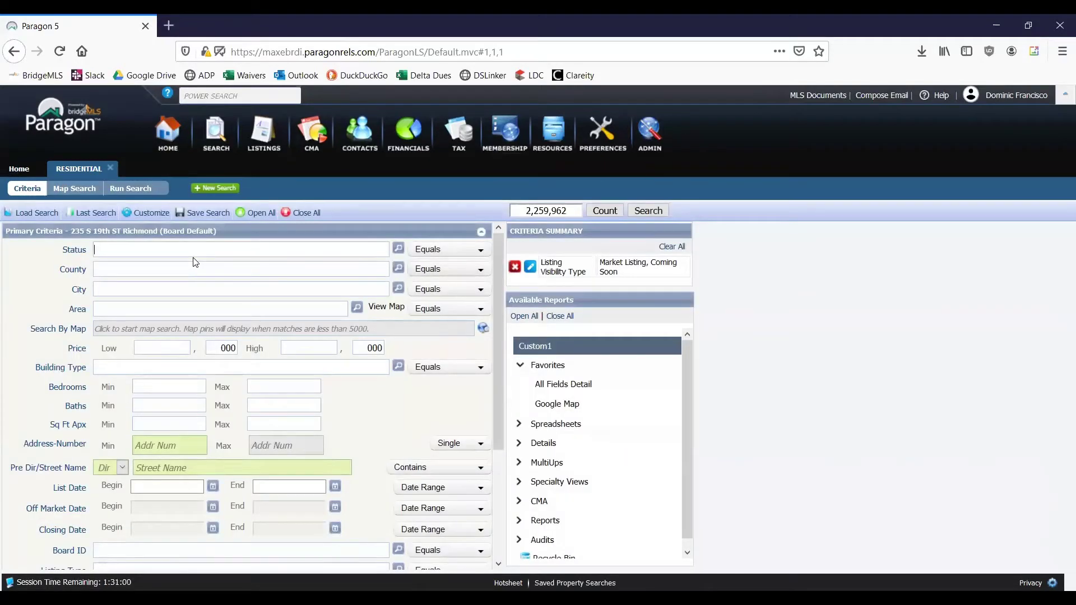
text(act)
click(154, 265)
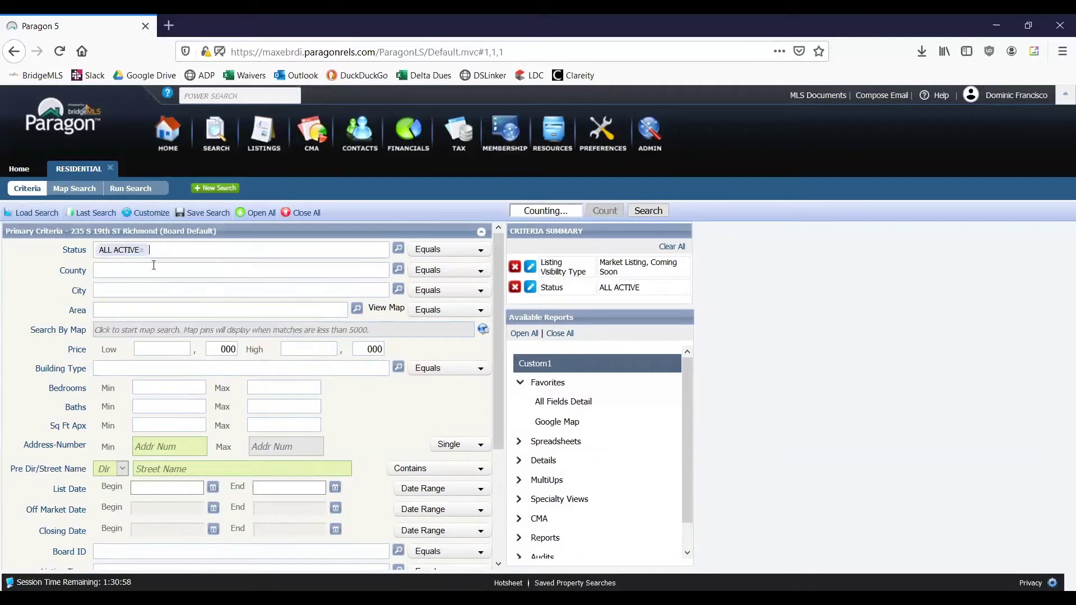
click(146, 290)
text(ber)
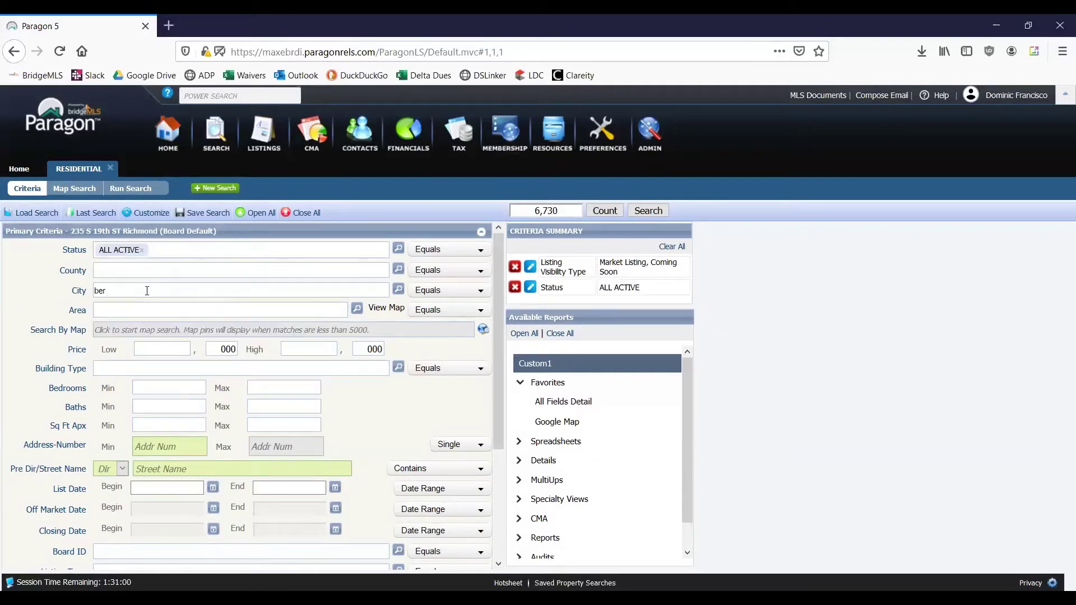
click(148, 306)
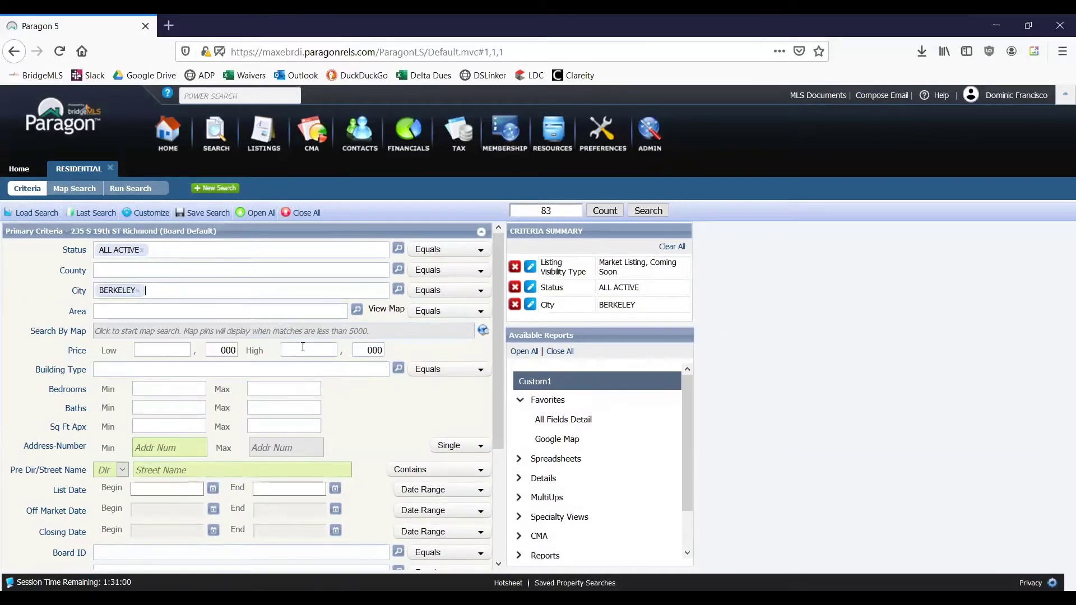
click(303, 347)
text(1400)
click(940, 363)
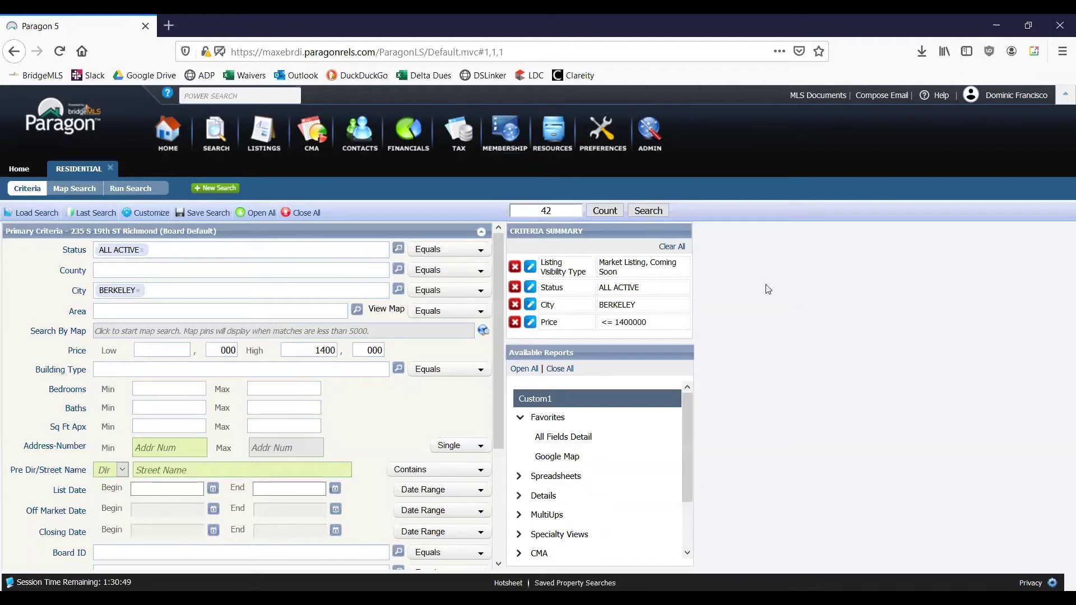
click(650, 212)
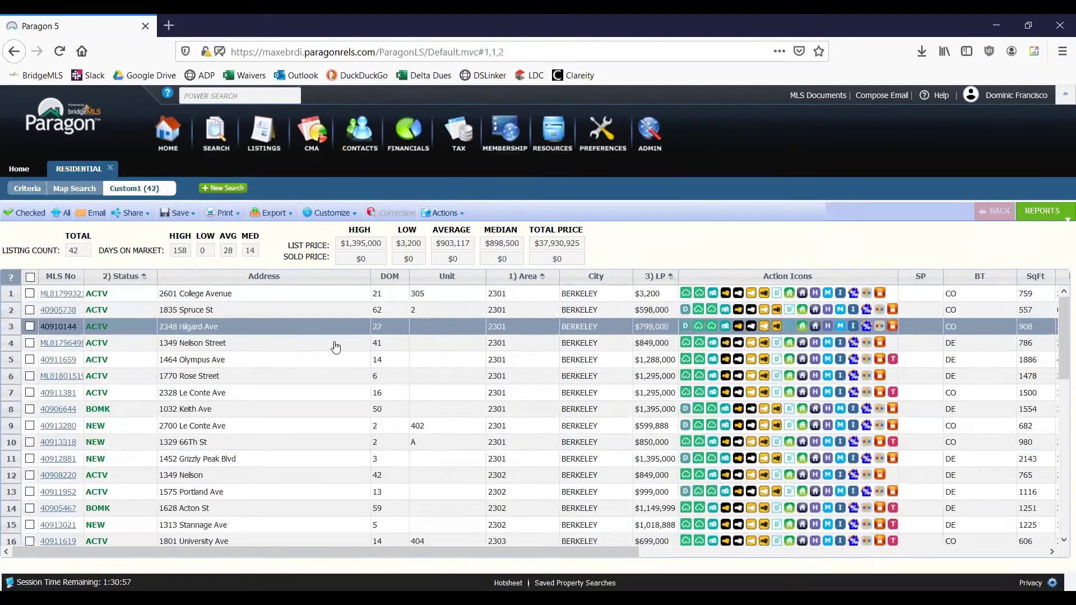
scroll(146, 369, down, 4)
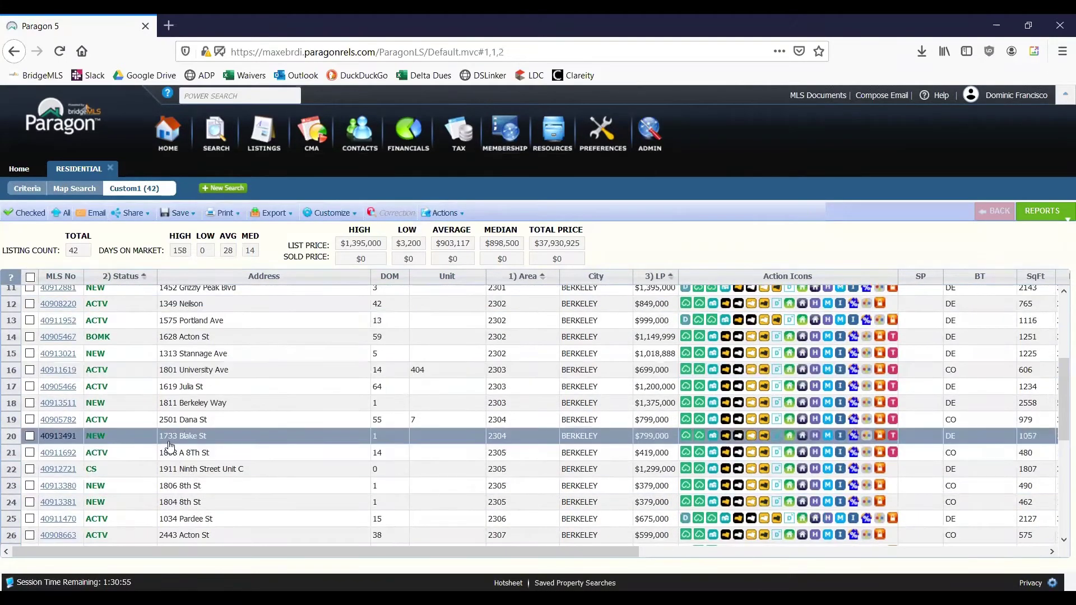
scroll(163, 447, up, 3)
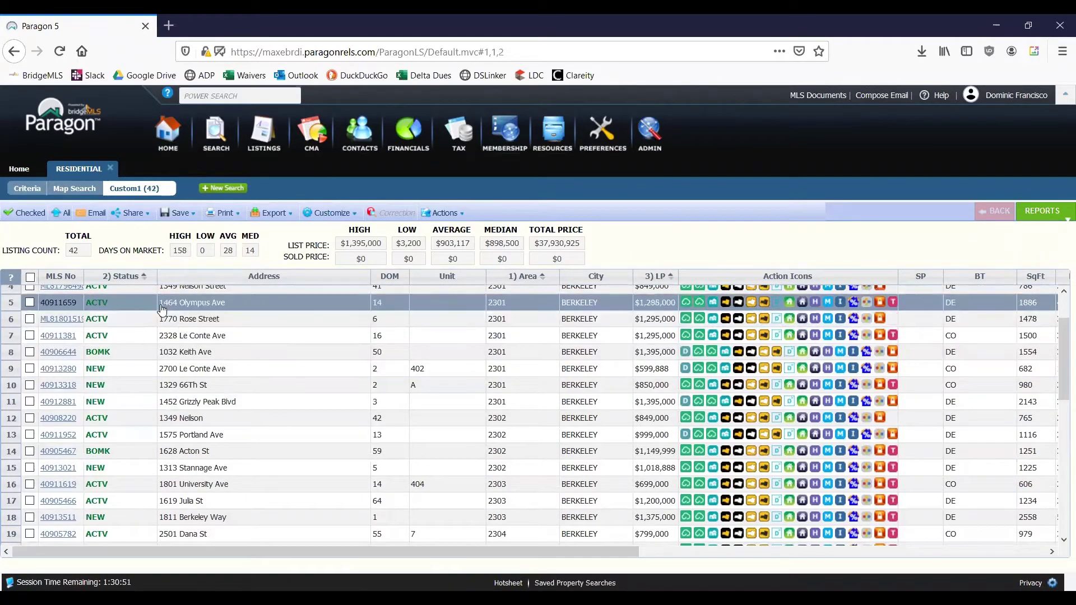
click(92, 221)
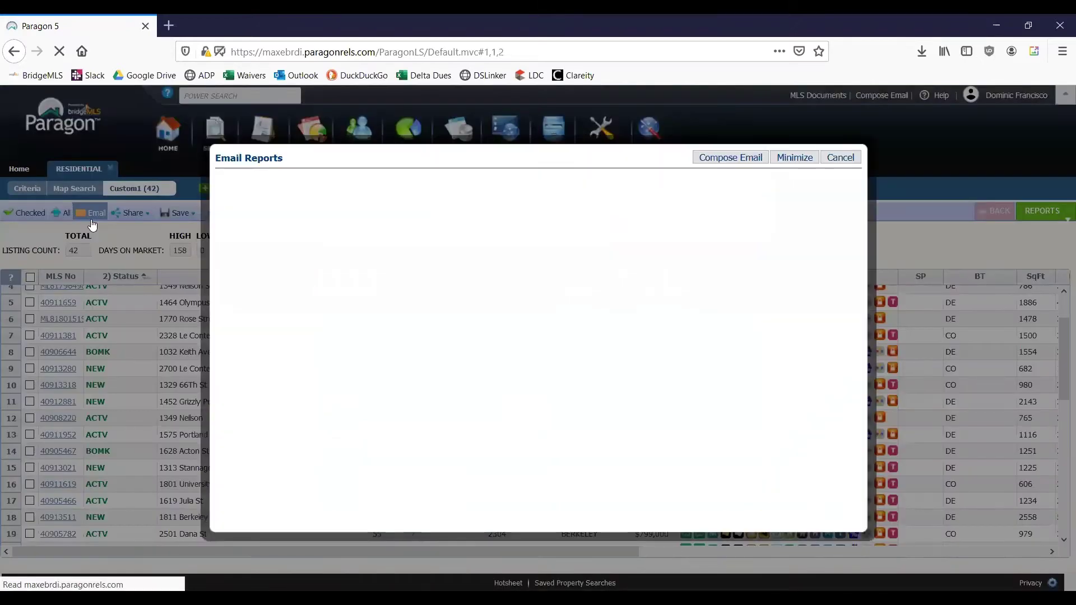
click(847, 159)
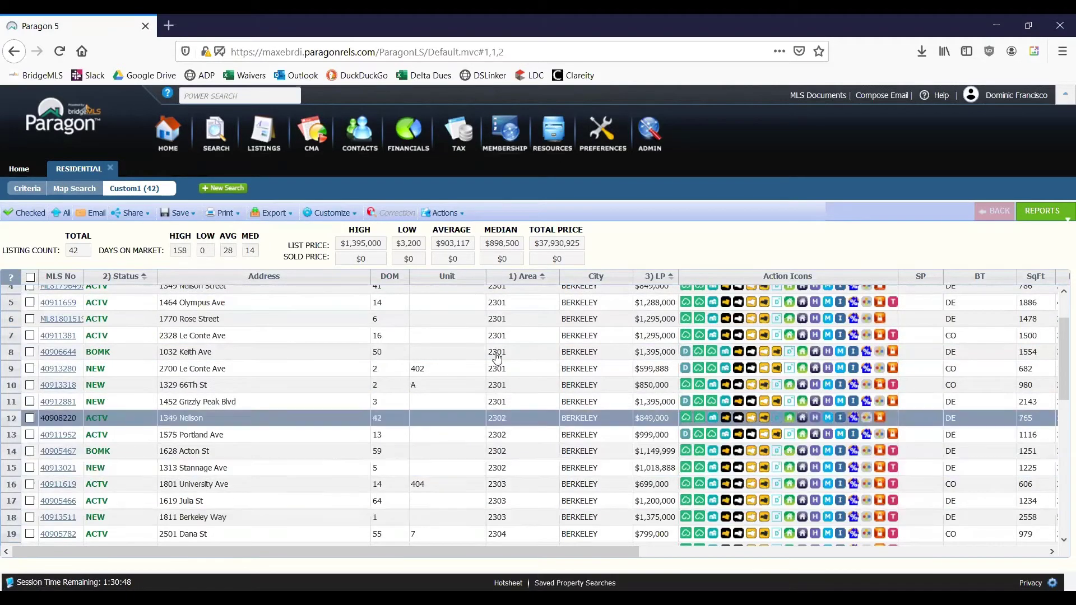
mouse_move(188, 217)
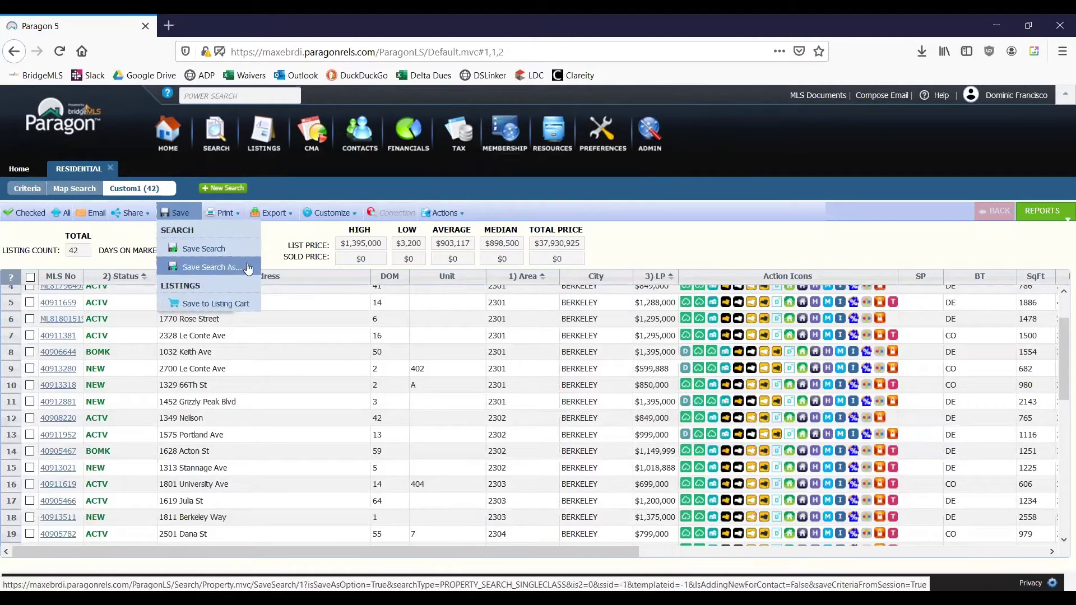
Open Save Search As and switch to saving the search for a contact.
click(248, 269)
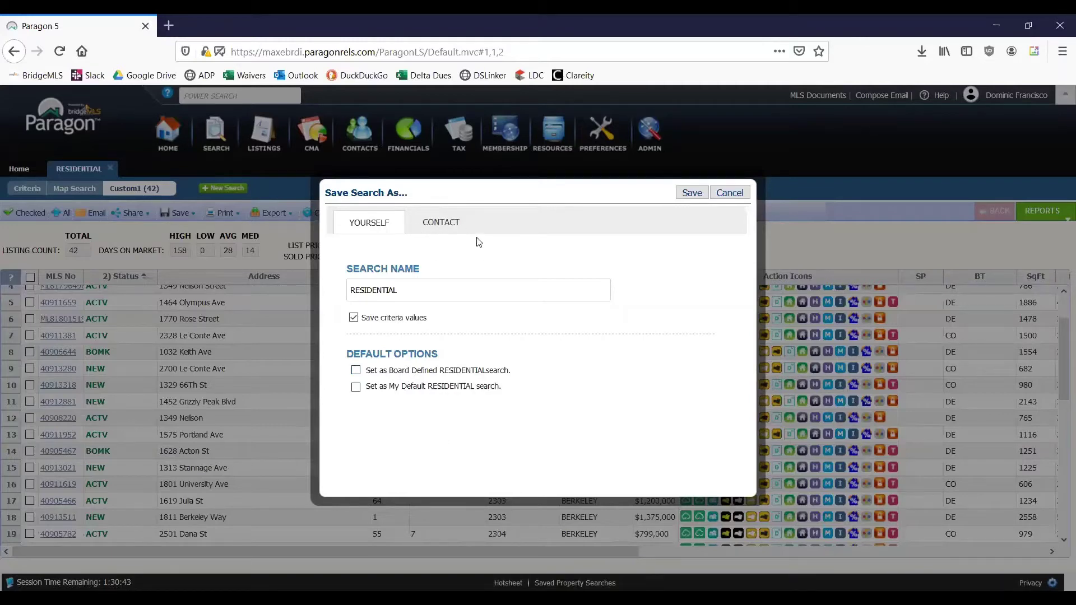
click(441, 231)
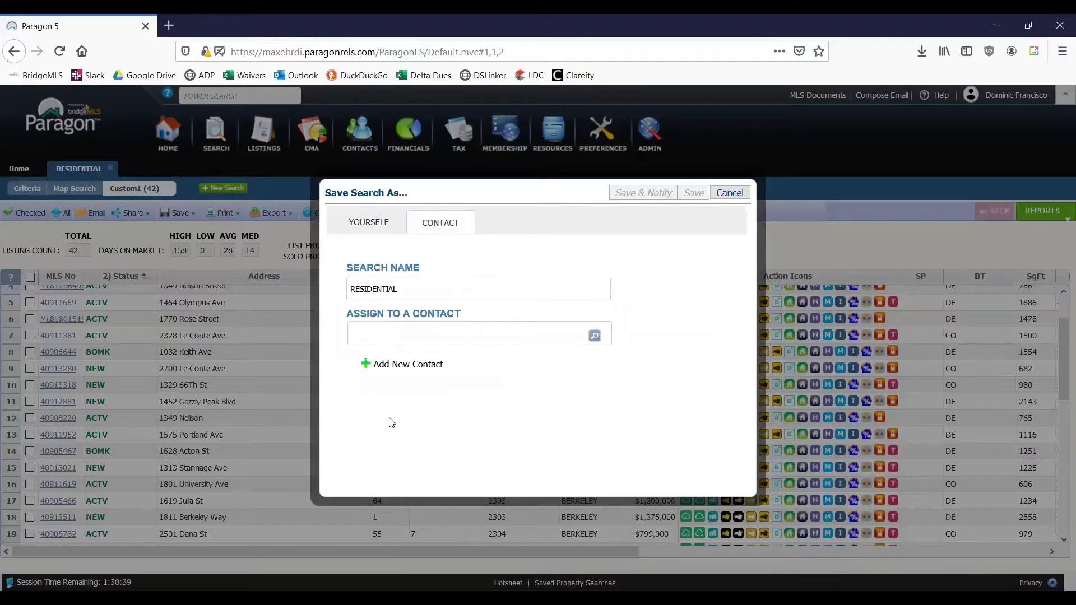
double_click(437, 290)
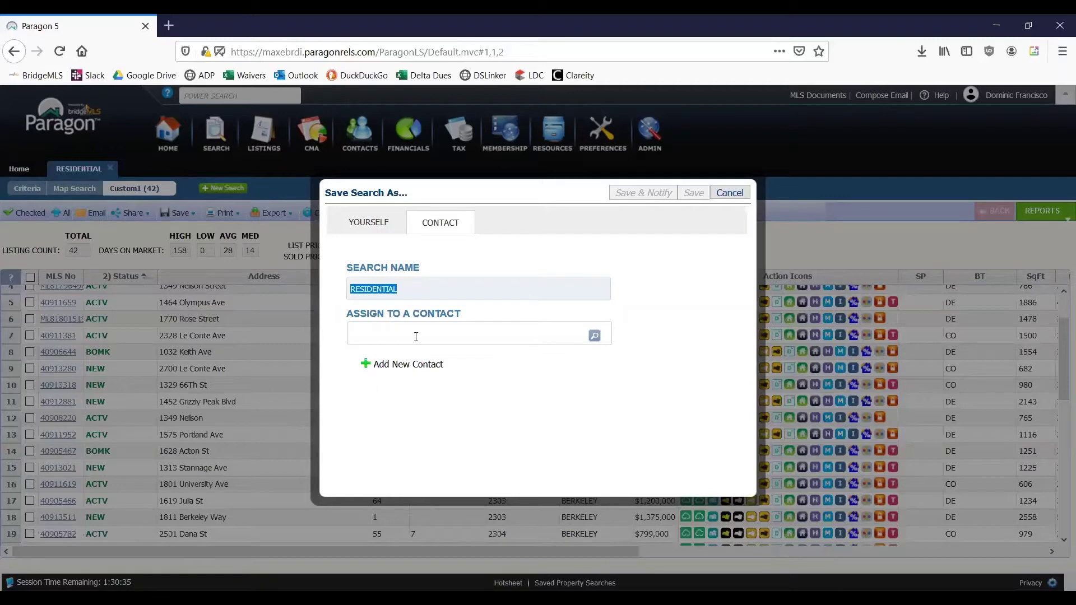
click(653, 343)
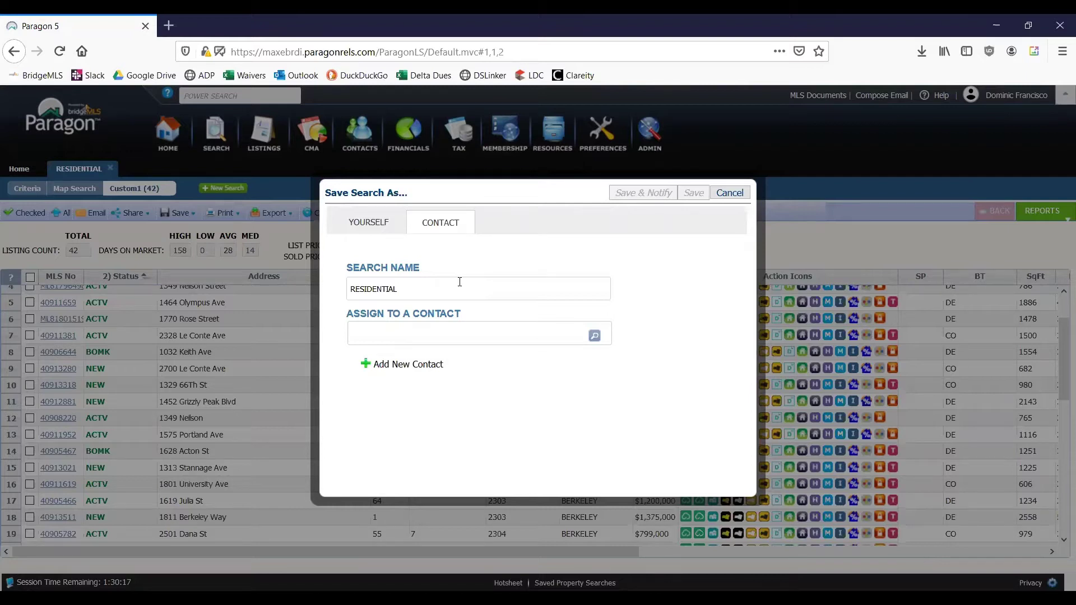
Rename the search from RESIDENTIAL to 'Test Search' and open the contact lookup.
click(460, 282)
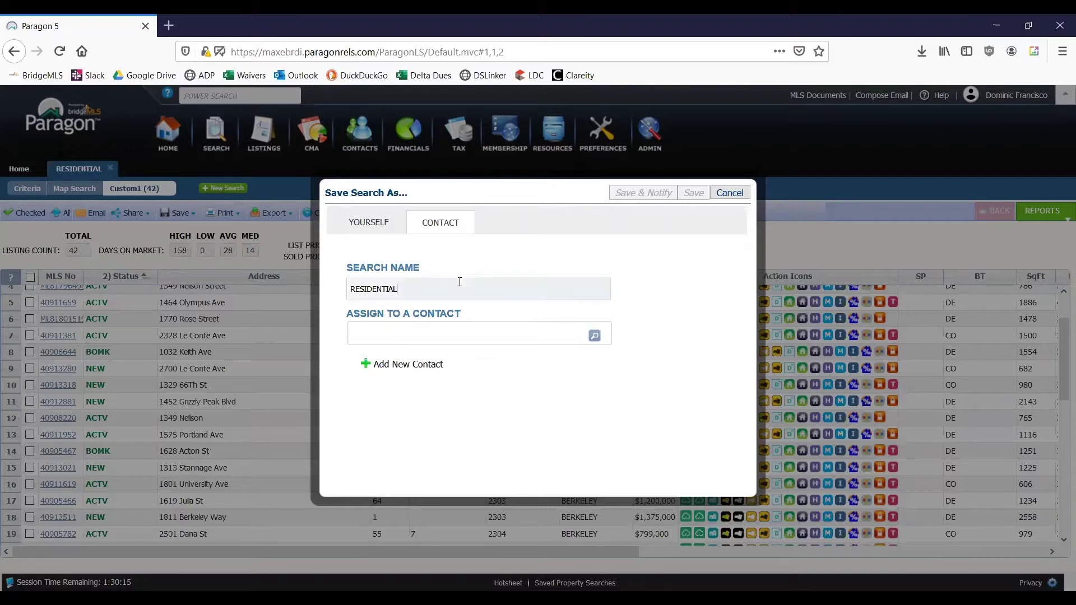
key(ctrl+a)
text(Test Search)
click(463, 340)
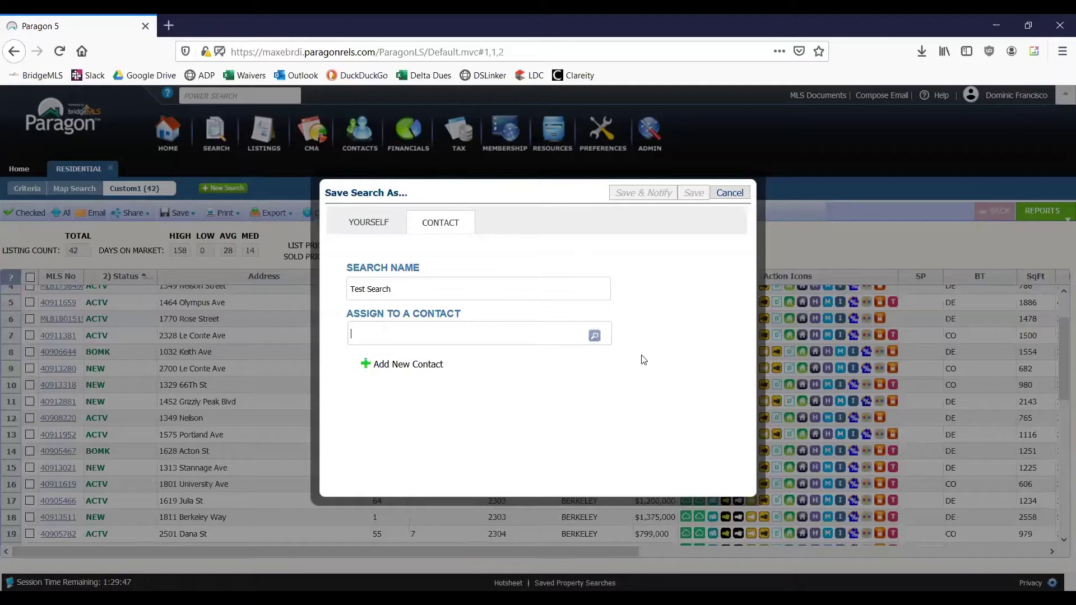
click(595, 335)
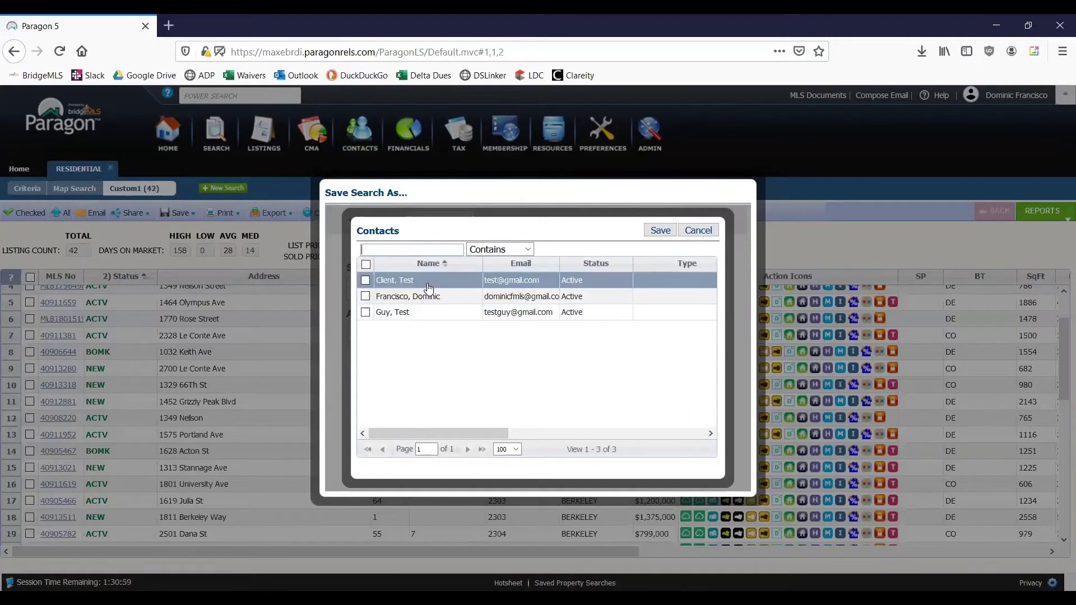
Assign Test Search to the test contact and save it with client notification.
click(365, 280)
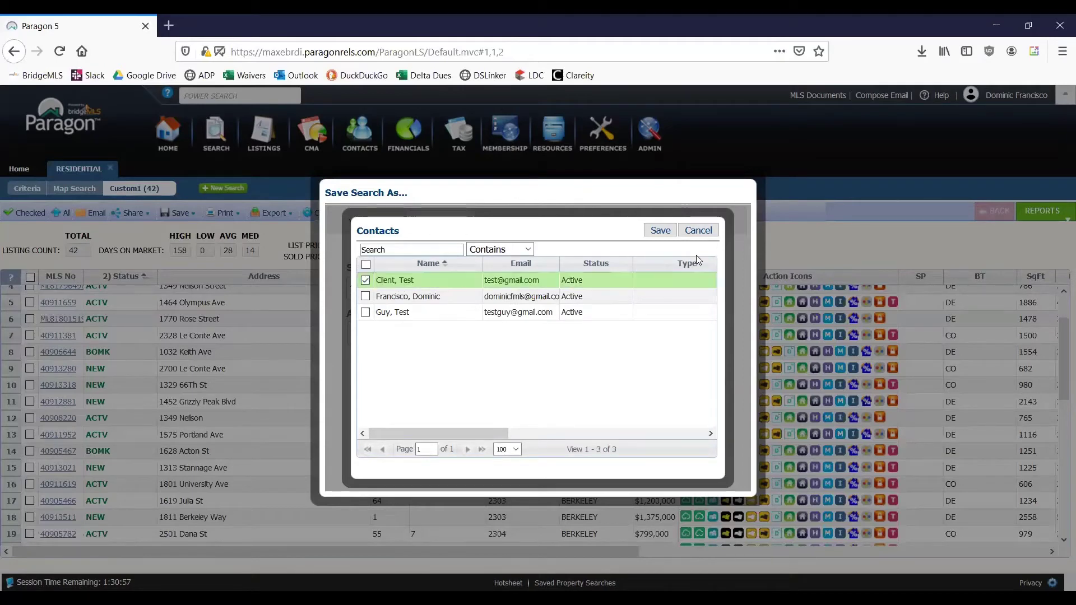
click(661, 231)
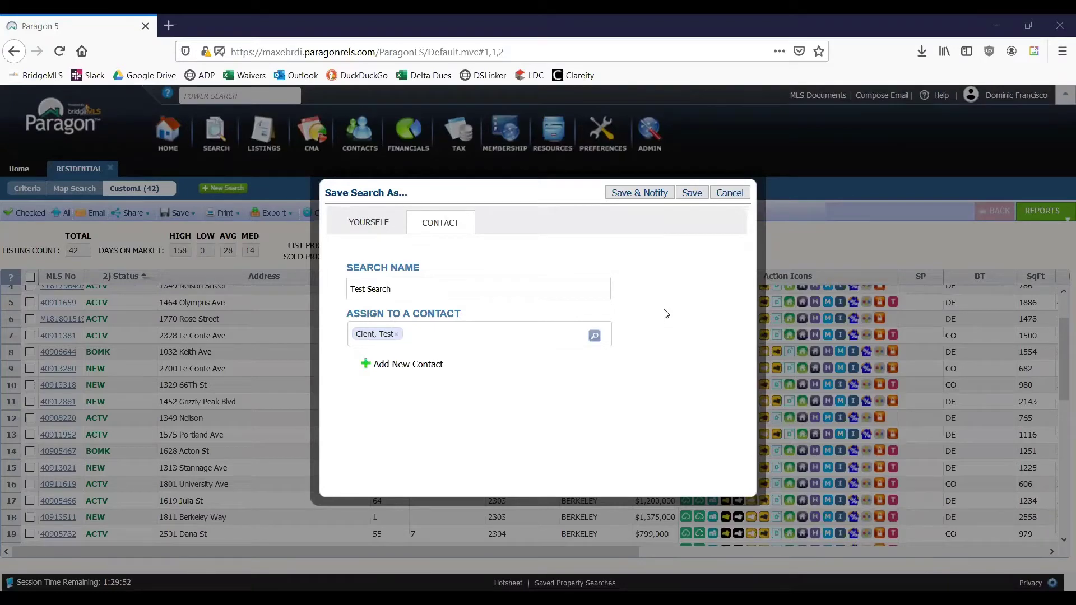
click(638, 194)
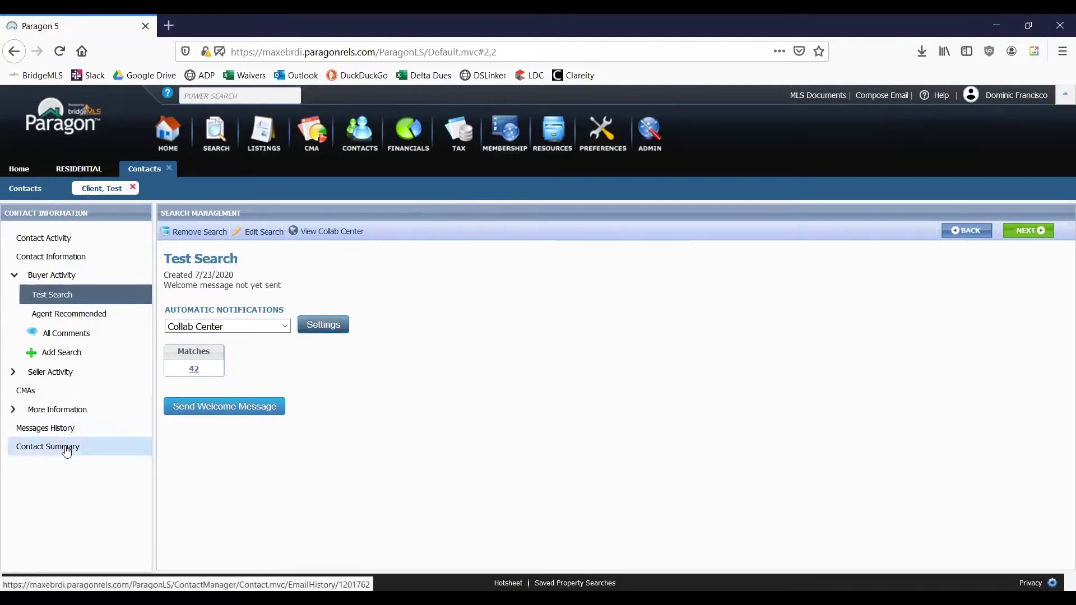
View Contact Activity, then open the Test Search page showing 42 matches.
click(73, 241)
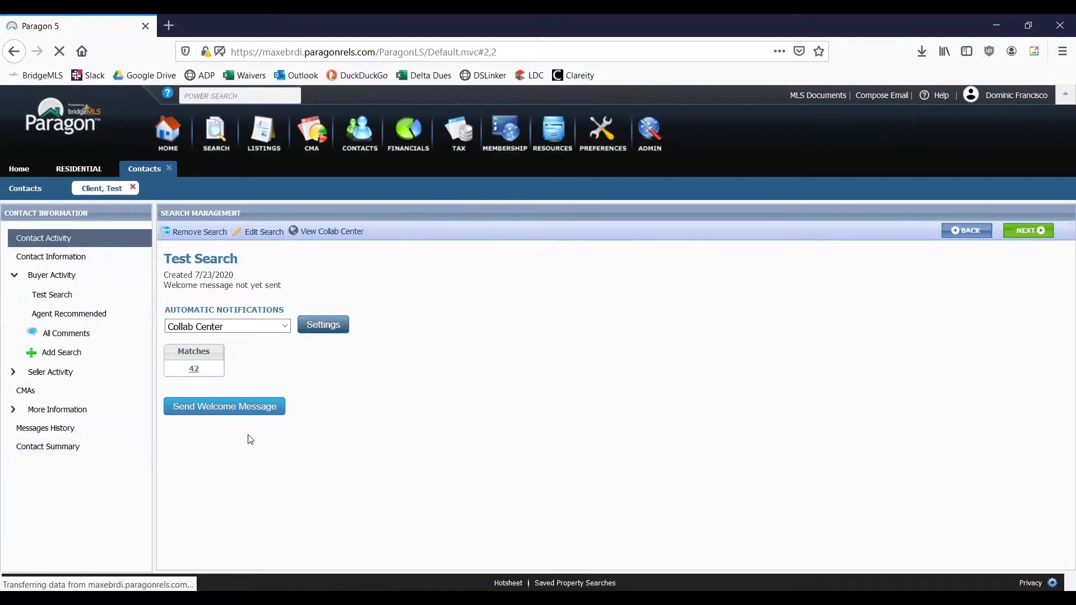
click(66, 302)
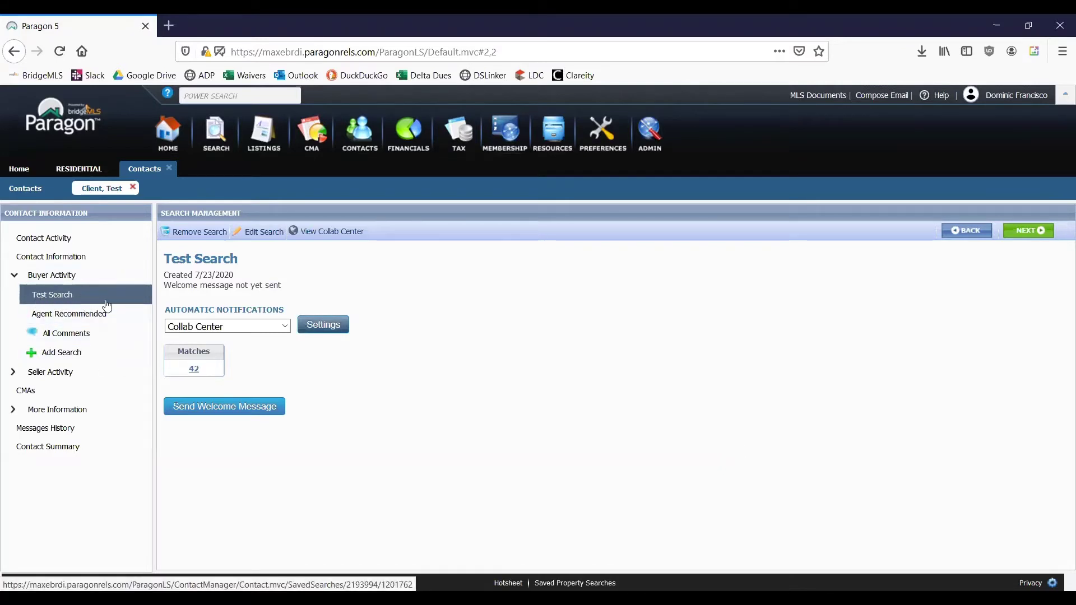
click(63, 238)
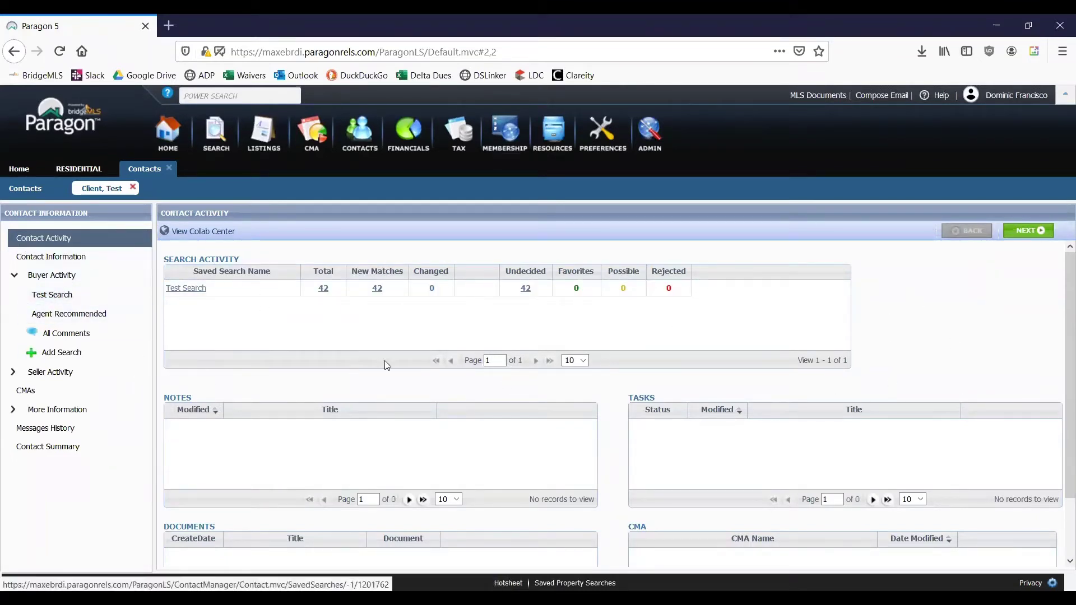
click(63, 297)
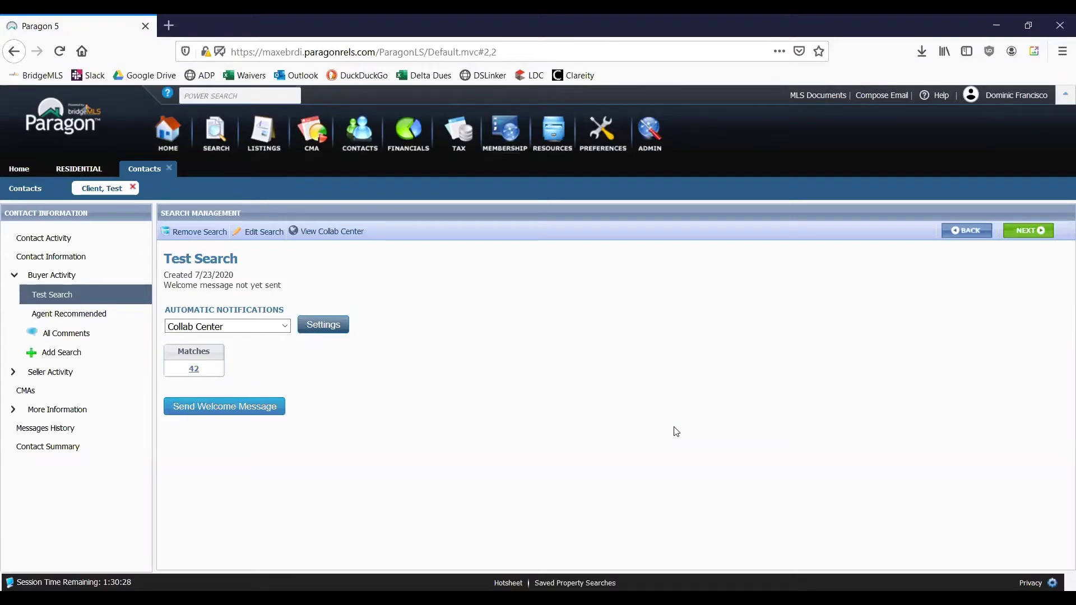
click(335, 231)
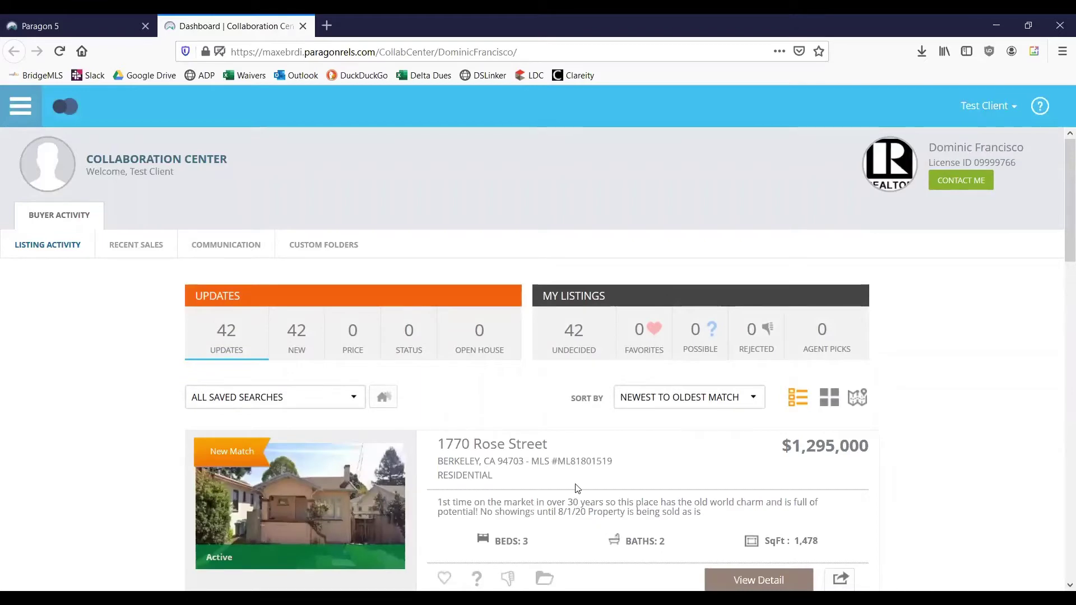
scroll(540, 422, down, 3)
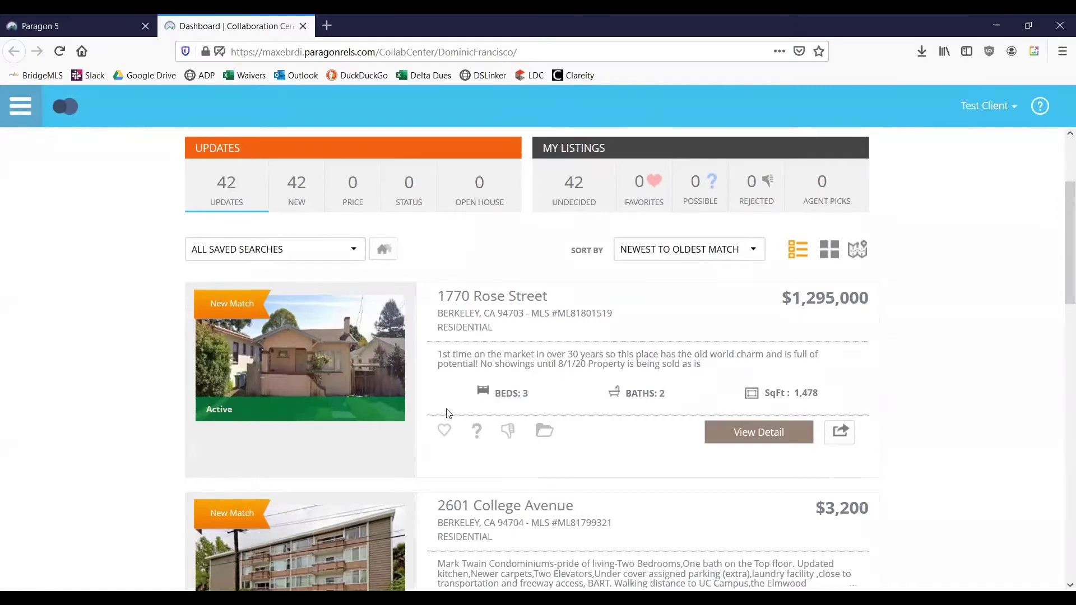
scroll(402, 382, down, 2)
scroll(402, 383, down, 7)
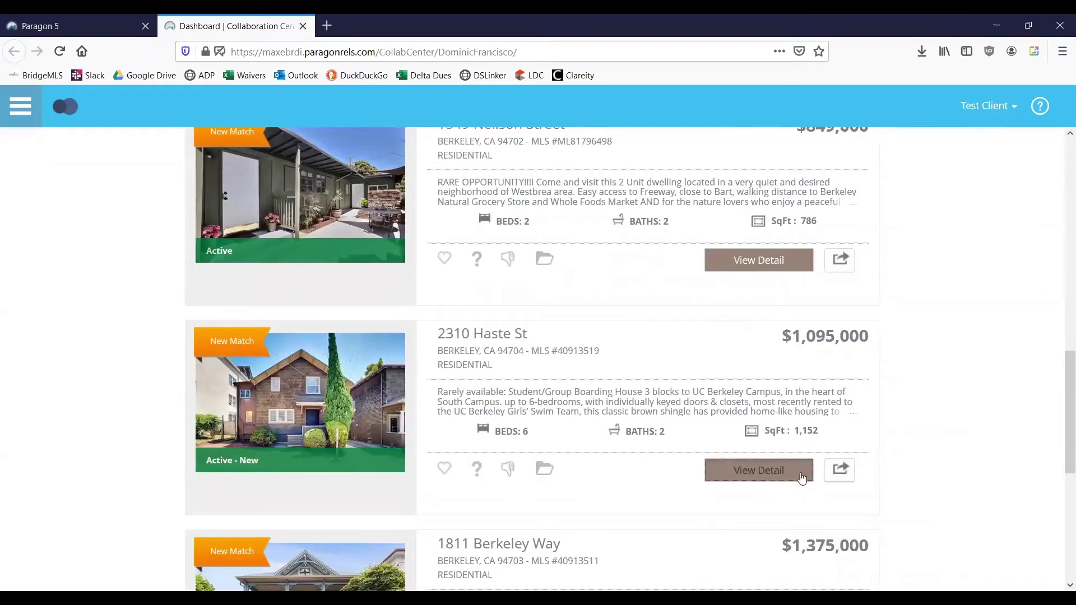
click(773, 475)
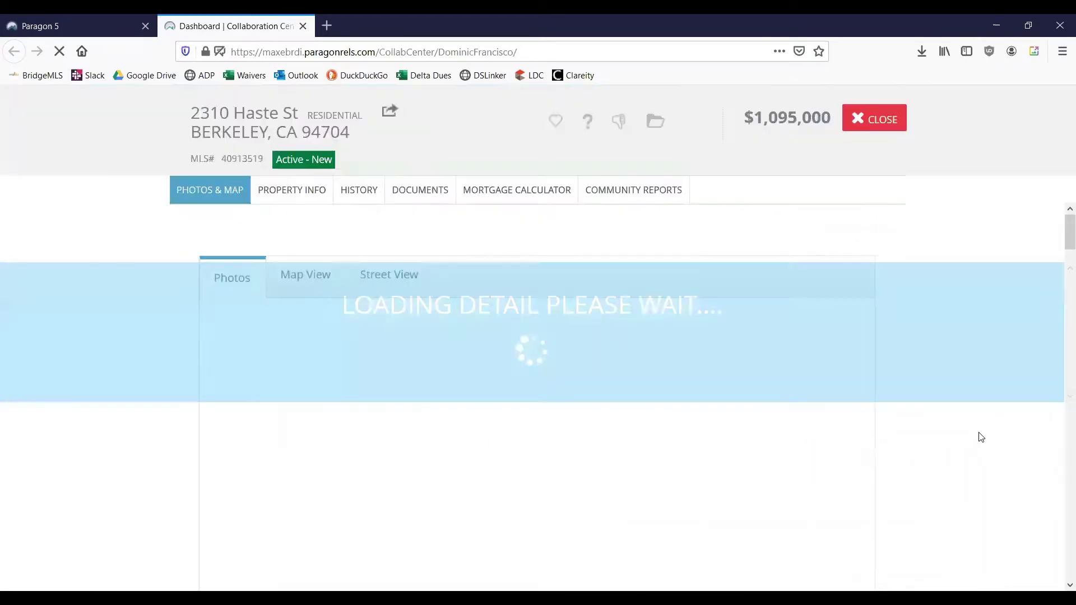
scroll(504, 492, down, 12)
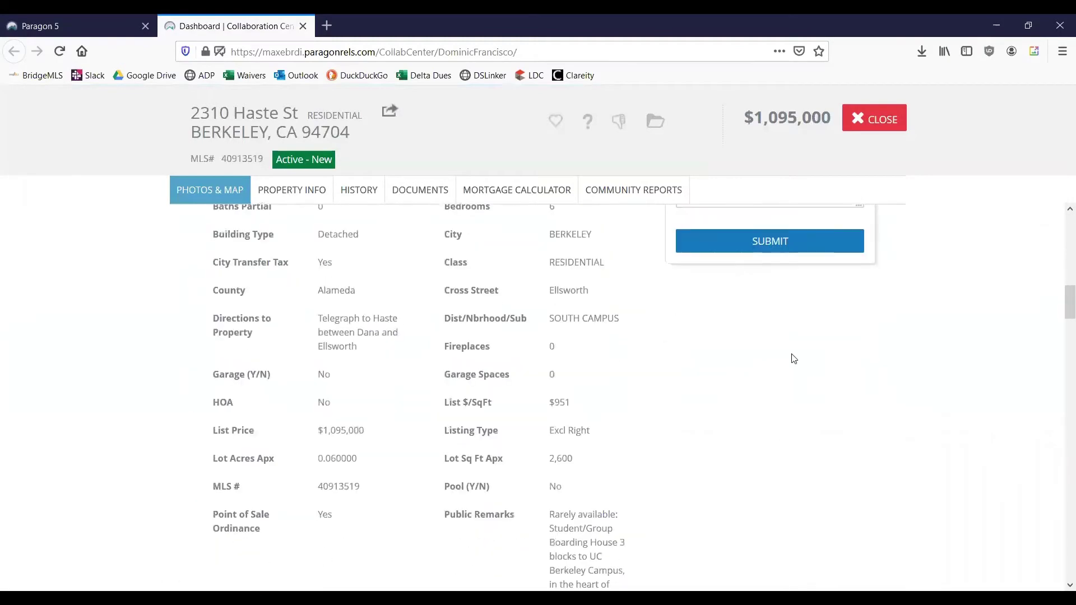
scroll(580, 418, down, 9)
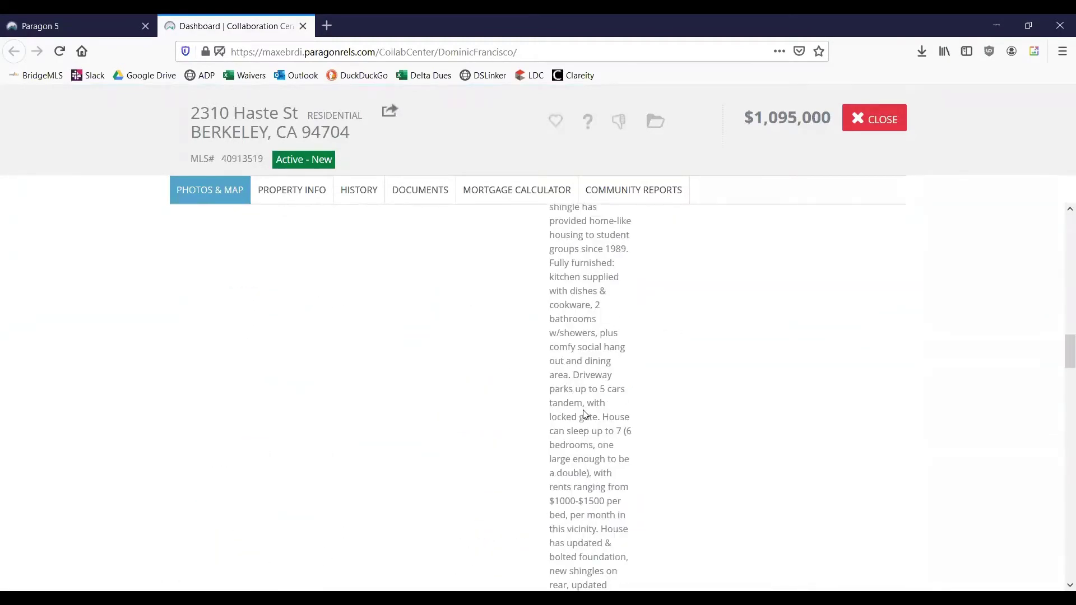
scroll(584, 411, down, 6)
scroll(584, 413, up, 14)
scroll(582, 413, up, 12)
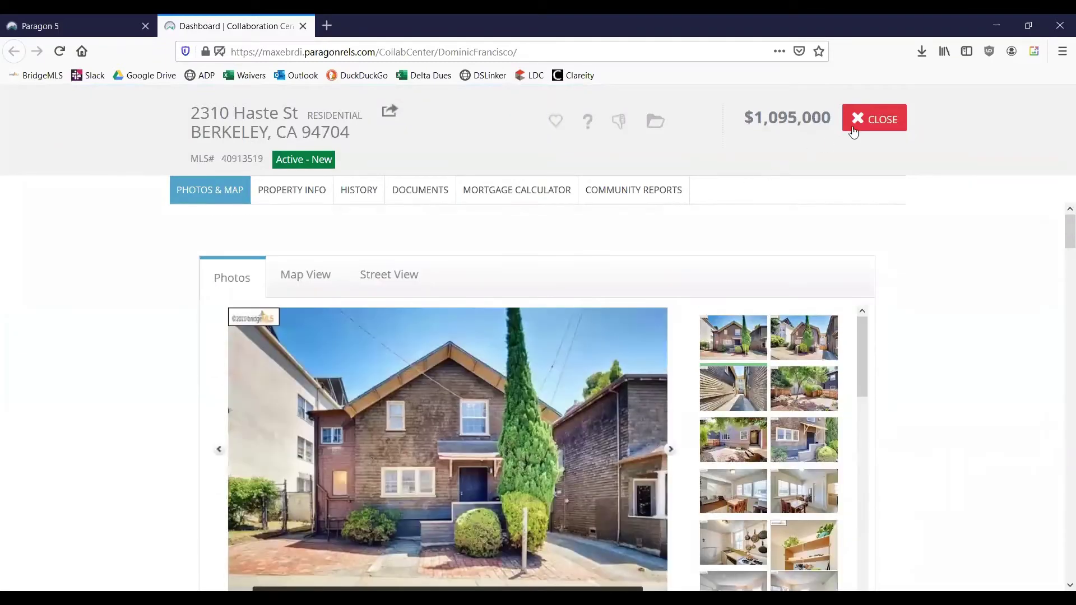
click(852, 131)
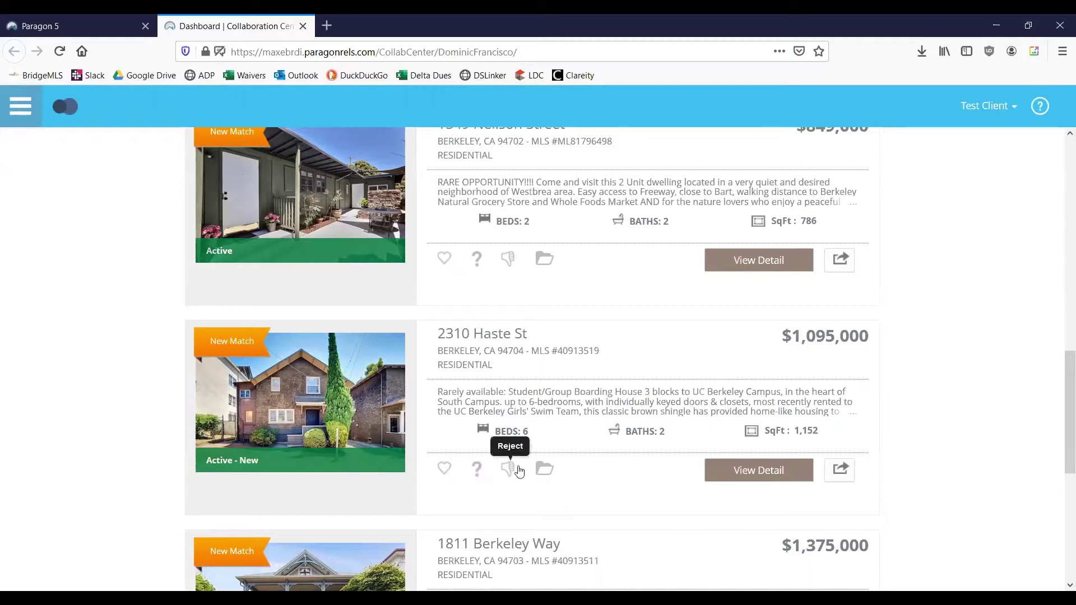
click(759, 482)
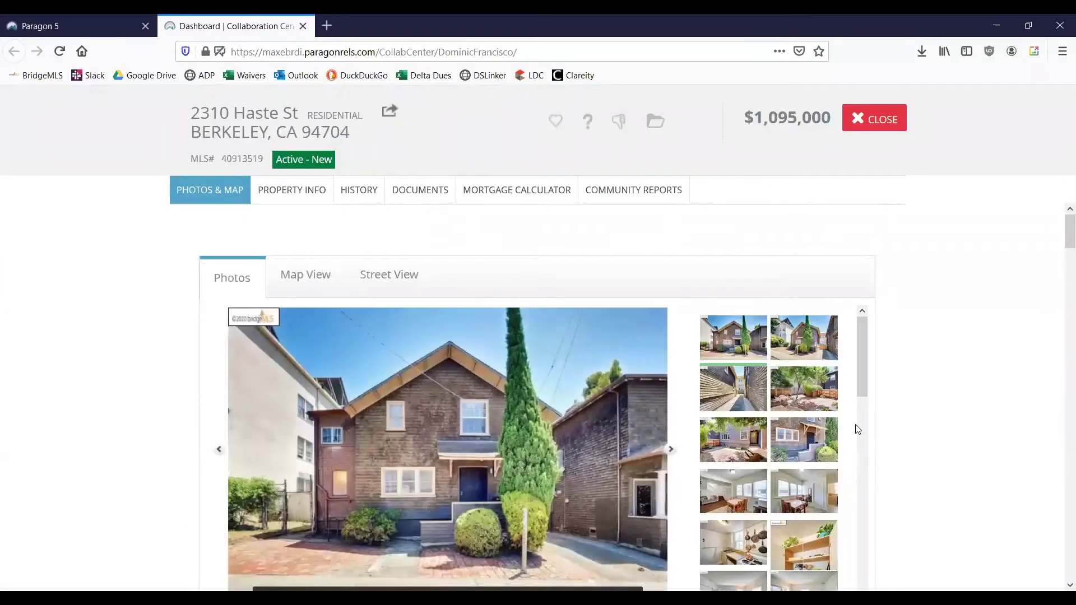
scroll(858, 428, down, 8)
scroll(852, 446, up, 3)
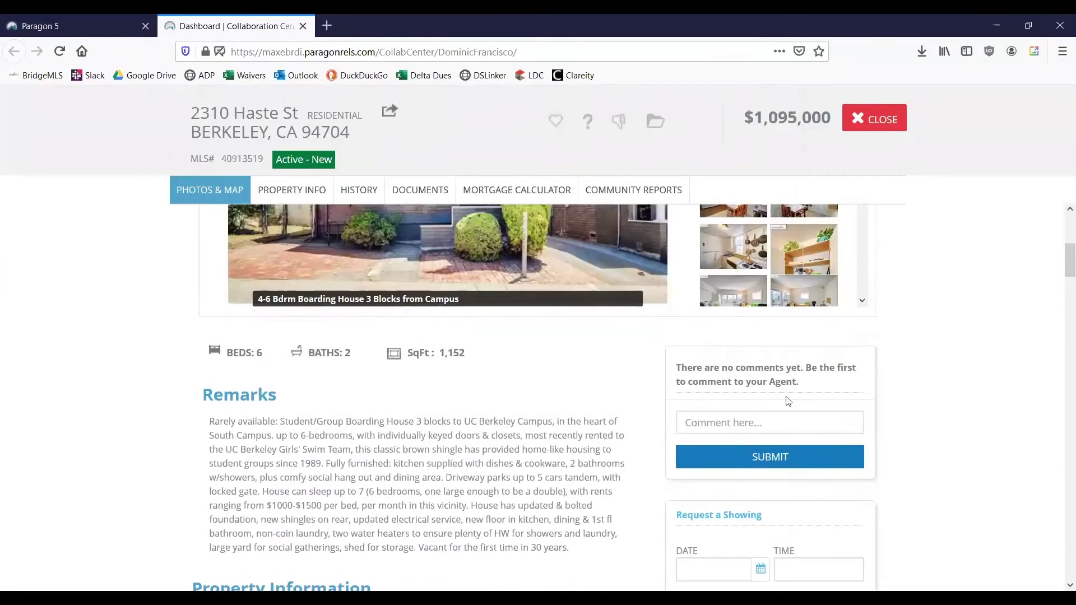
scroll(918, 419, up, 6)
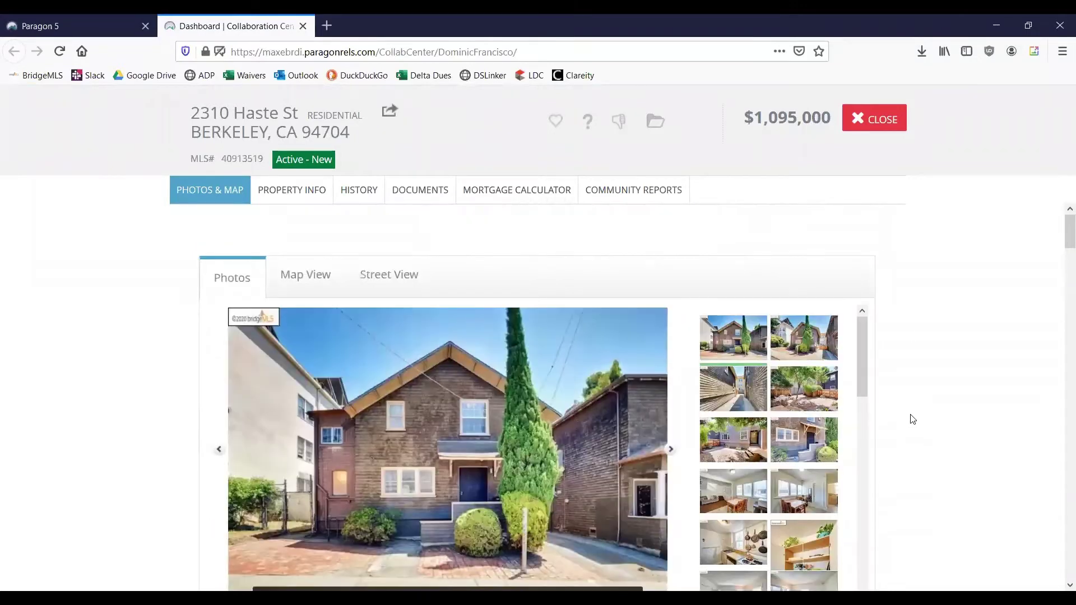
click(850, 134)
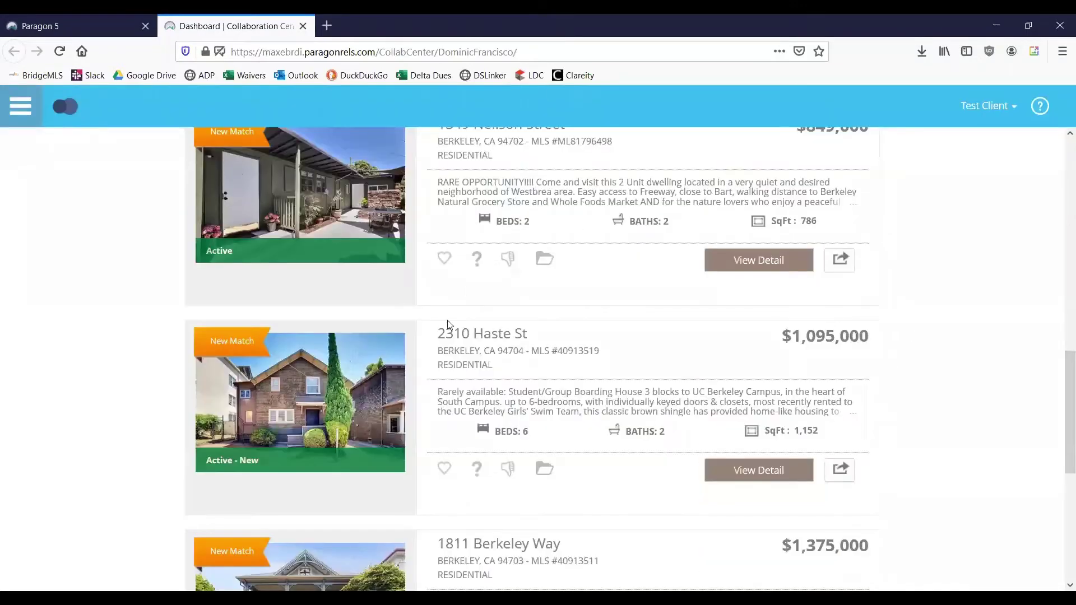
scroll(531, 407, up, 7)
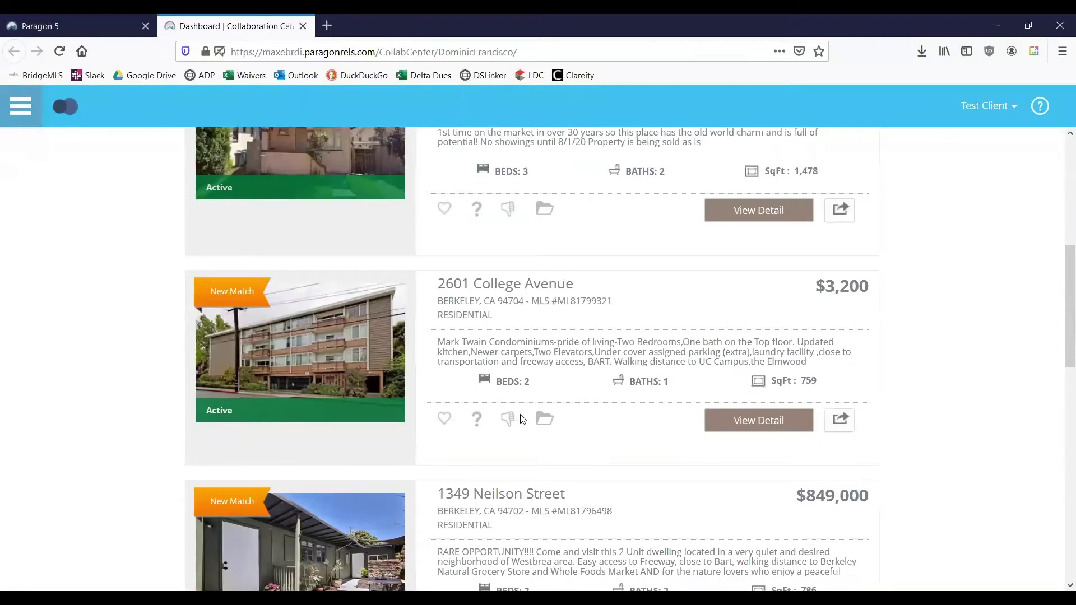
scroll(617, 424, up, 4)
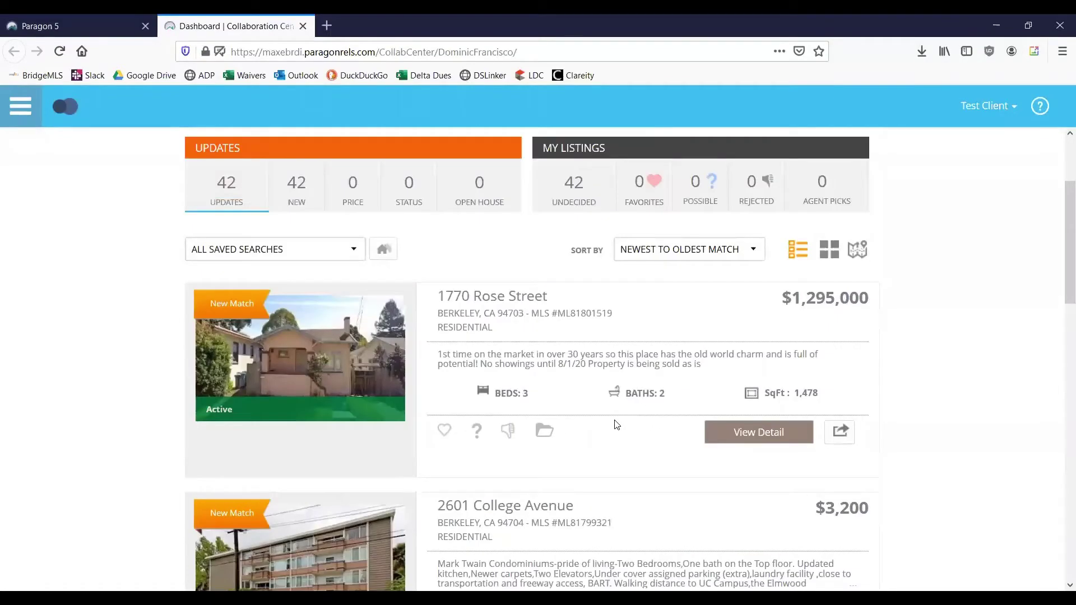
scroll(616, 425, down, 6)
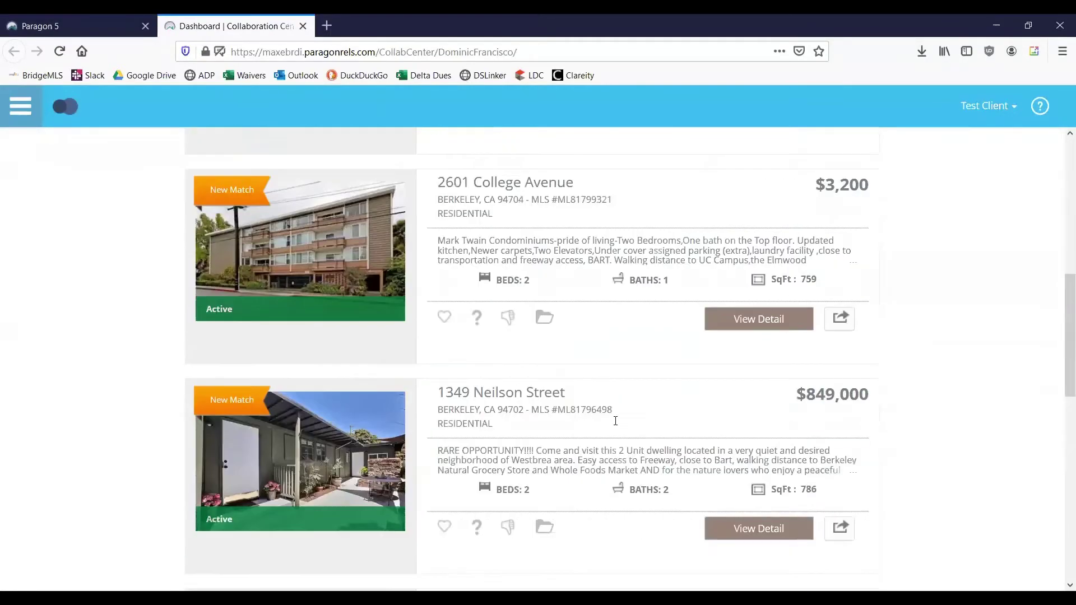
scroll(616, 424, up, 5)
scroll(617, 424, up, 3)
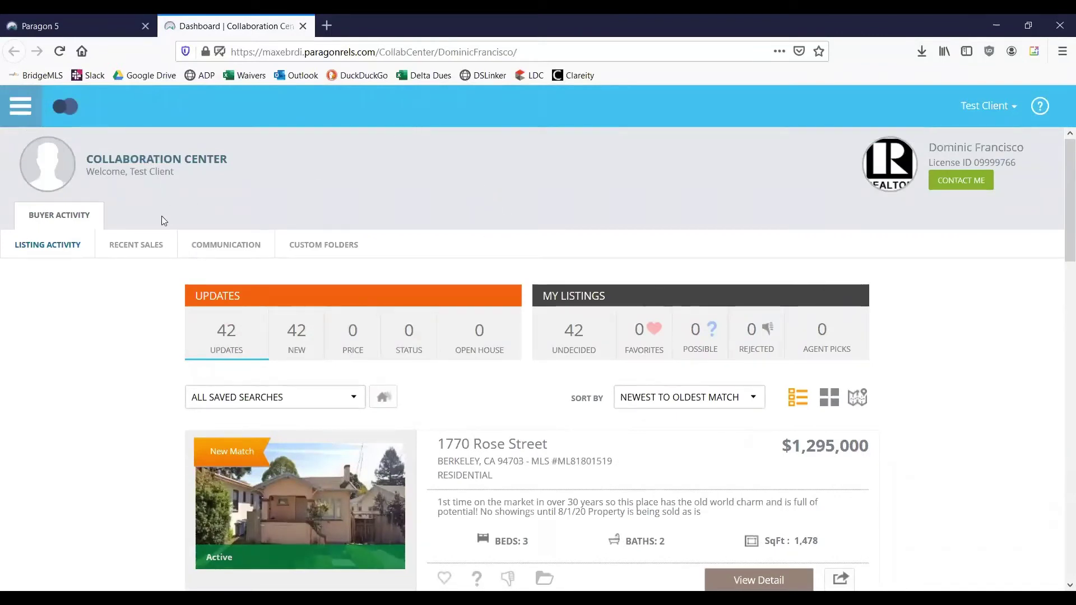
Close the Collab Center tab and set Test Search's Automatic Notifications to Email.
click(302, 27)
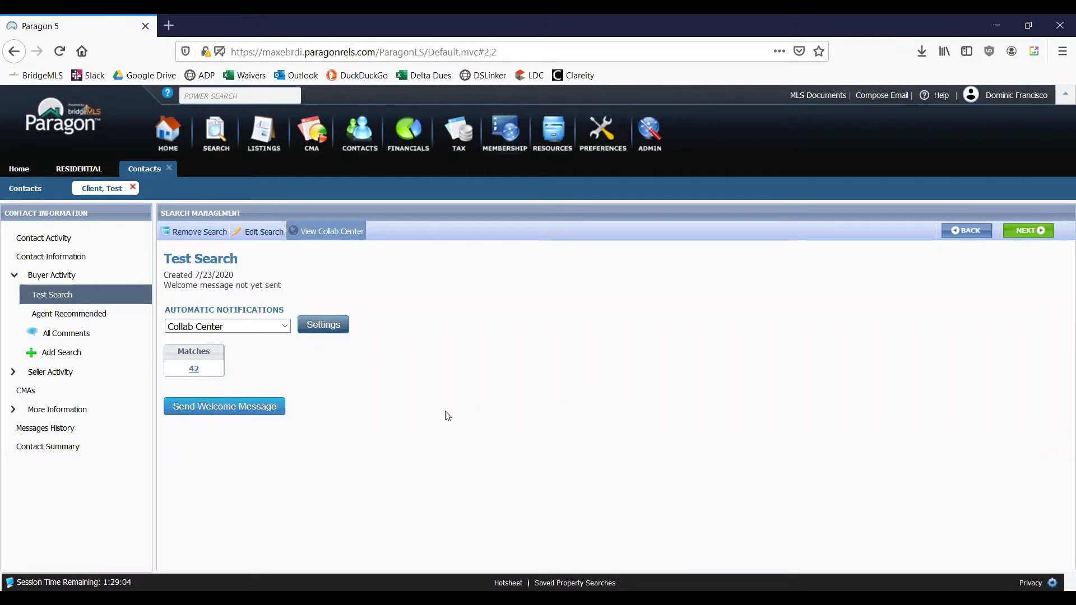
drag(170, 310, 274, 308)
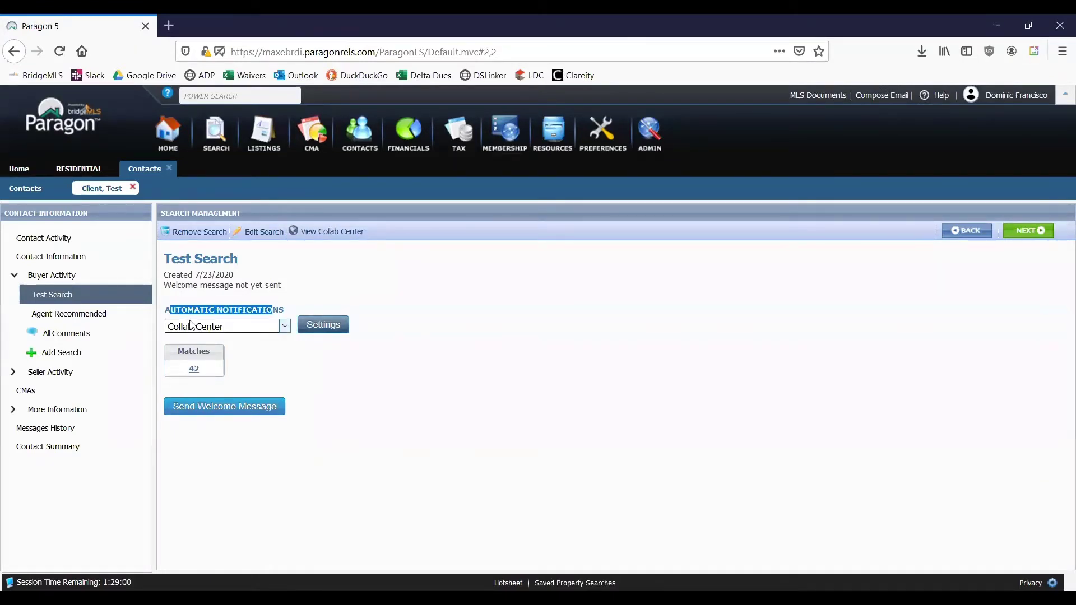
click(276, 330)
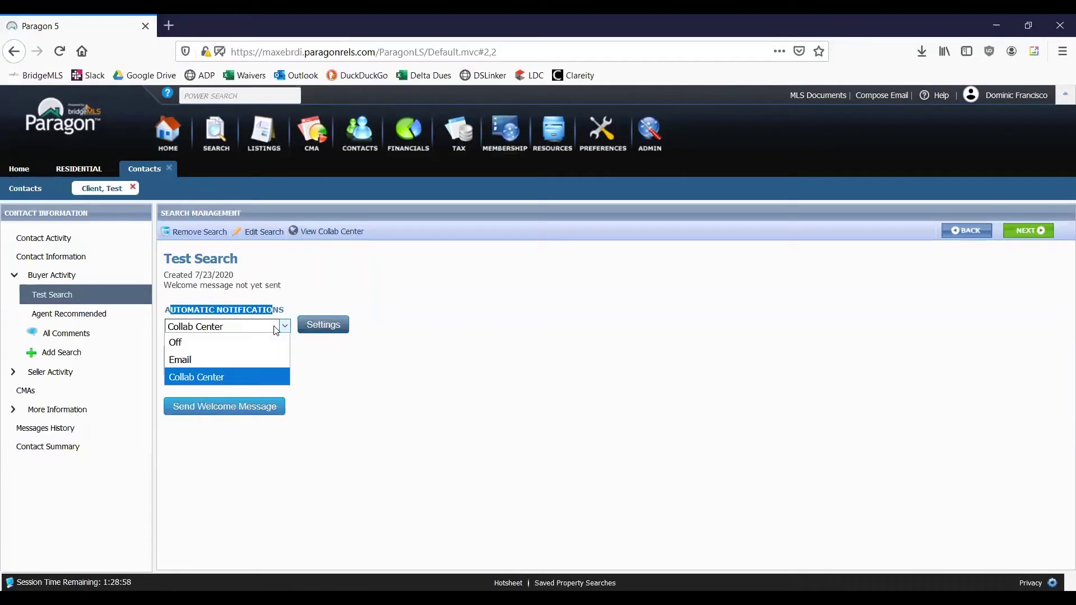
click(260, 358)
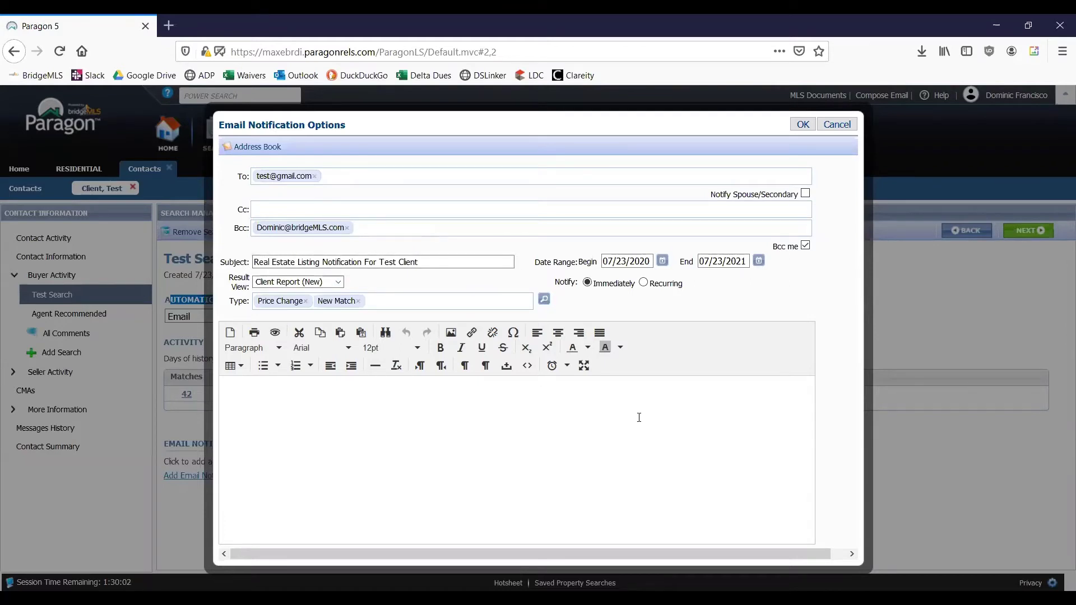
Write the email body 'Hi, Here are some new listings that match your search' with Notify Immediately.
drag(255, 261, 480, 264)
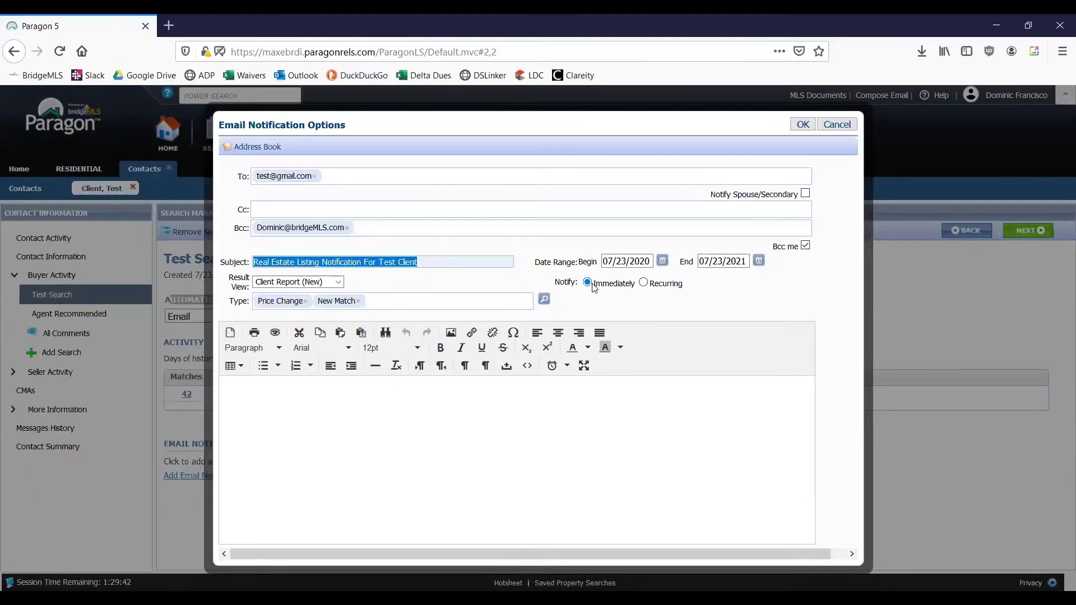
click(572, 405)
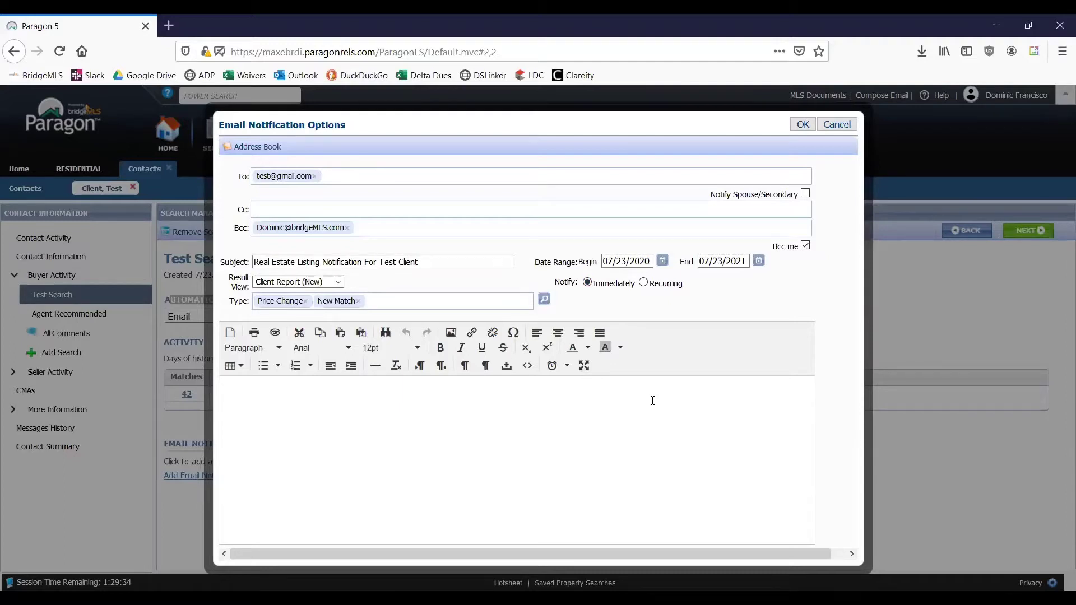
text(Hi,  )
text(Here are)
text( some new listings th)
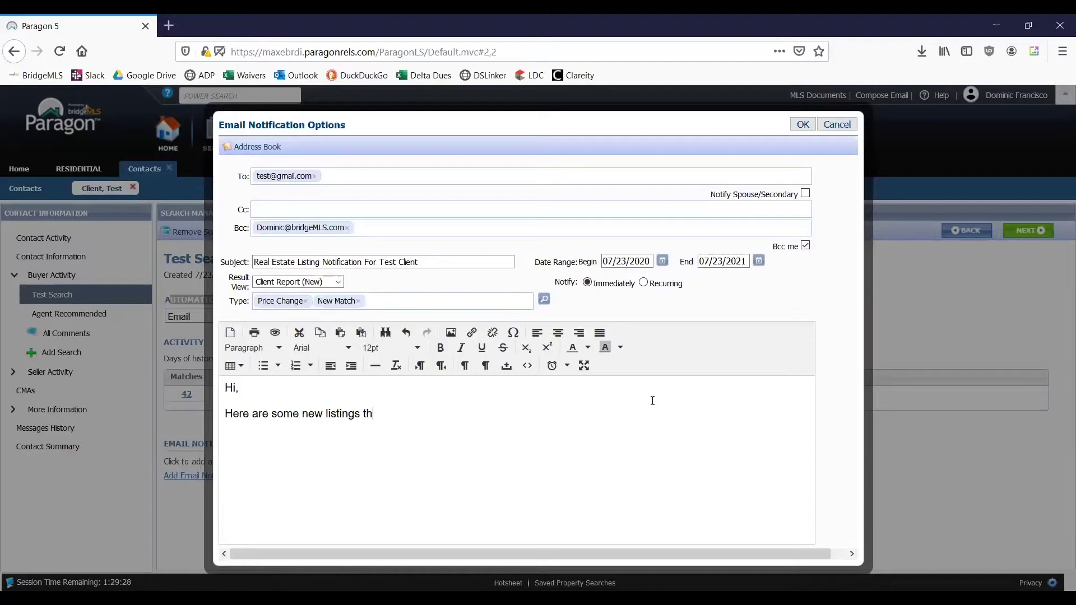
text(at match your search.)
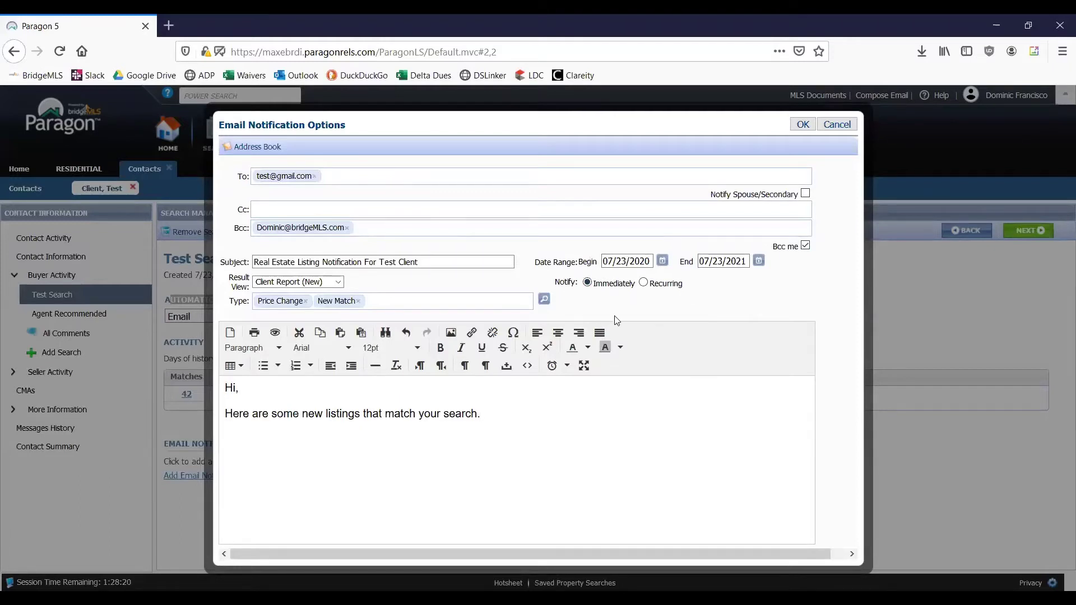
click(586, 282)
Schedule recurring email notifications weekly on Tuesday at 1:00 PM.
click(644, 283)
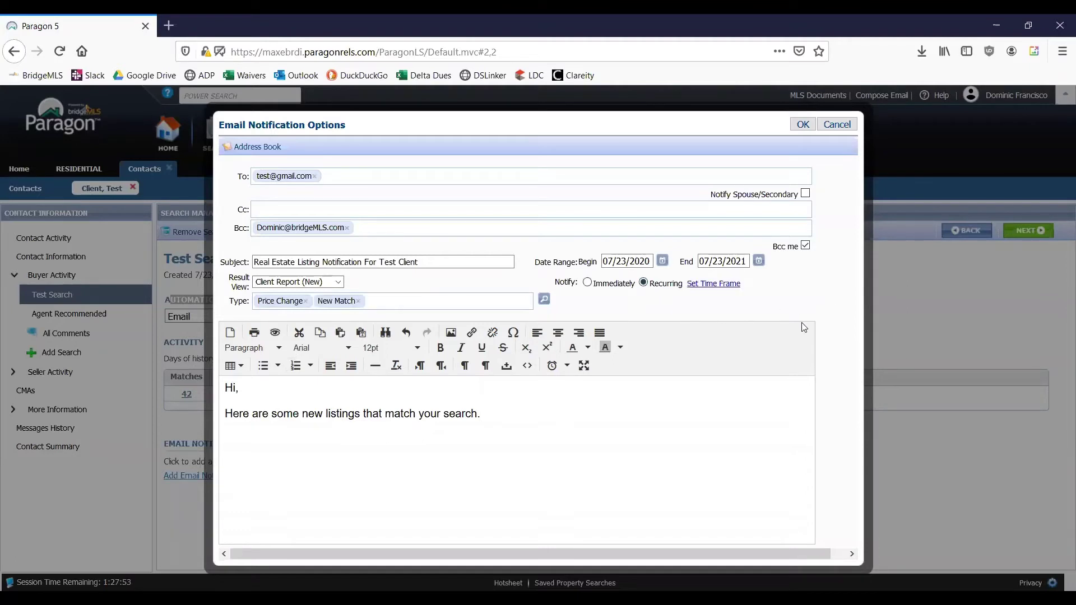
click(717, 285)
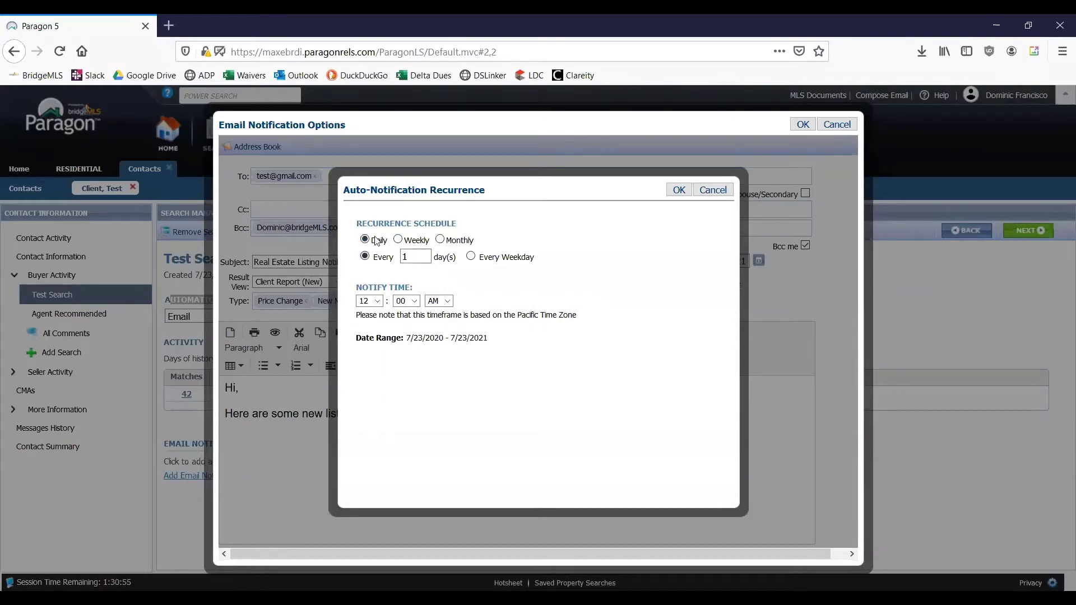
click(413, 242)
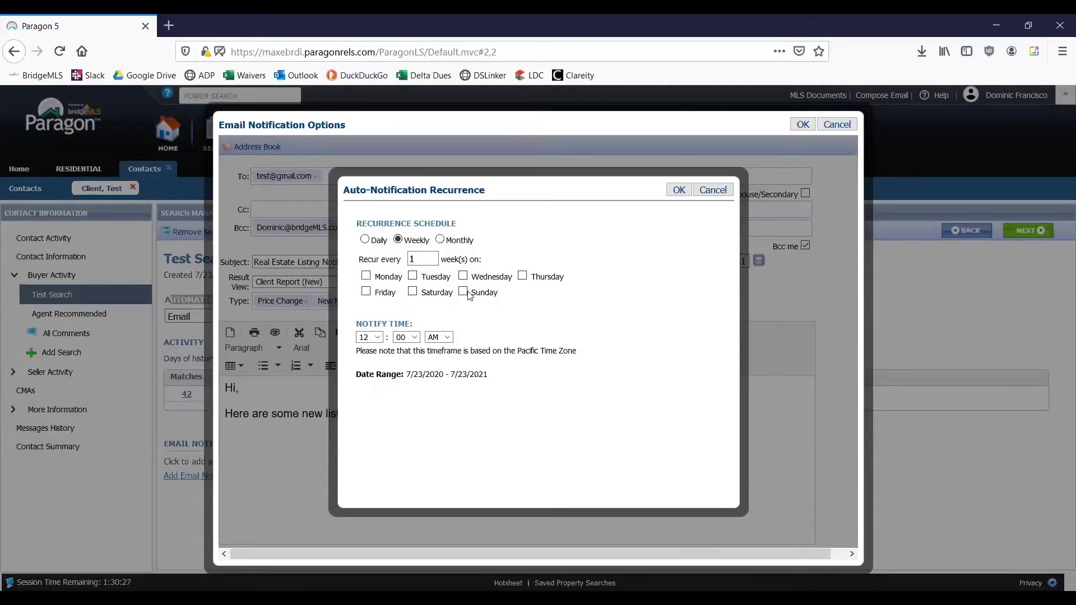
click(414, 277)
click(441, 339)
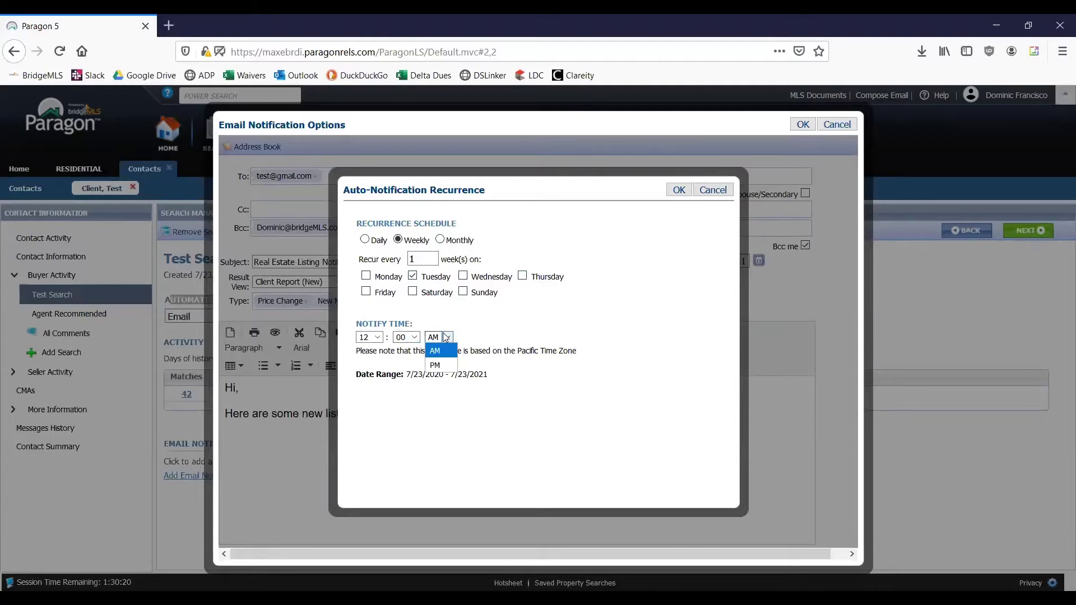
click(446, 368)
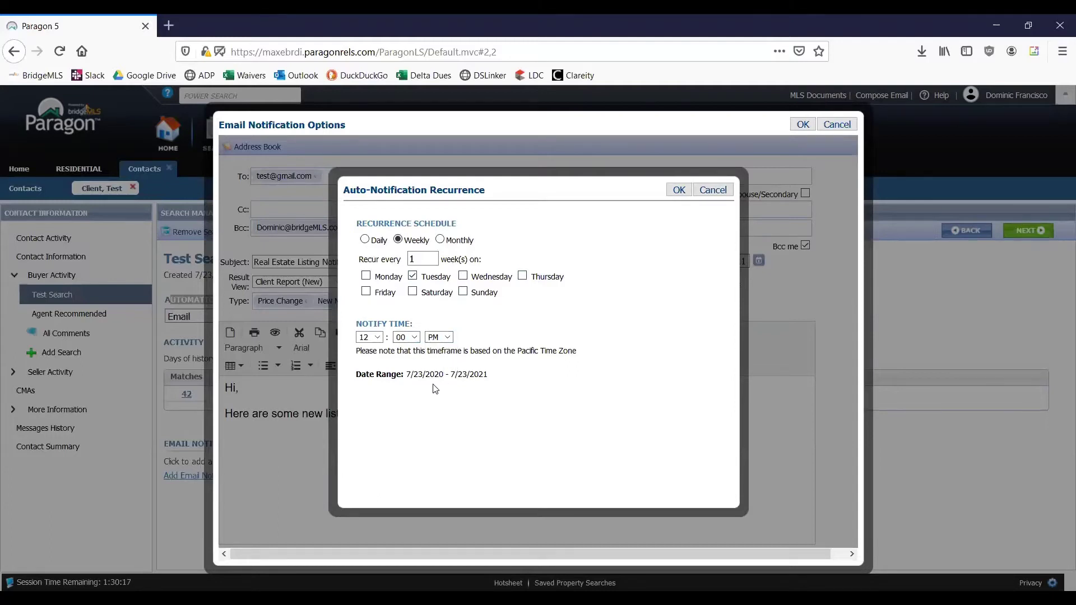
click(378, 338)
click(379, 348)
click(678, 190)
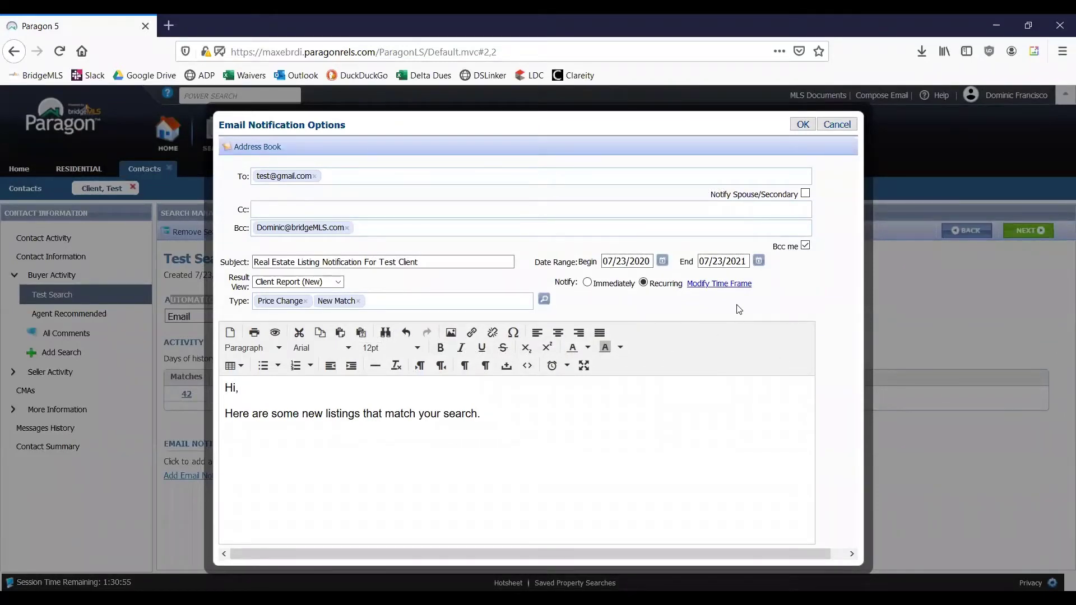
click(739, 284)
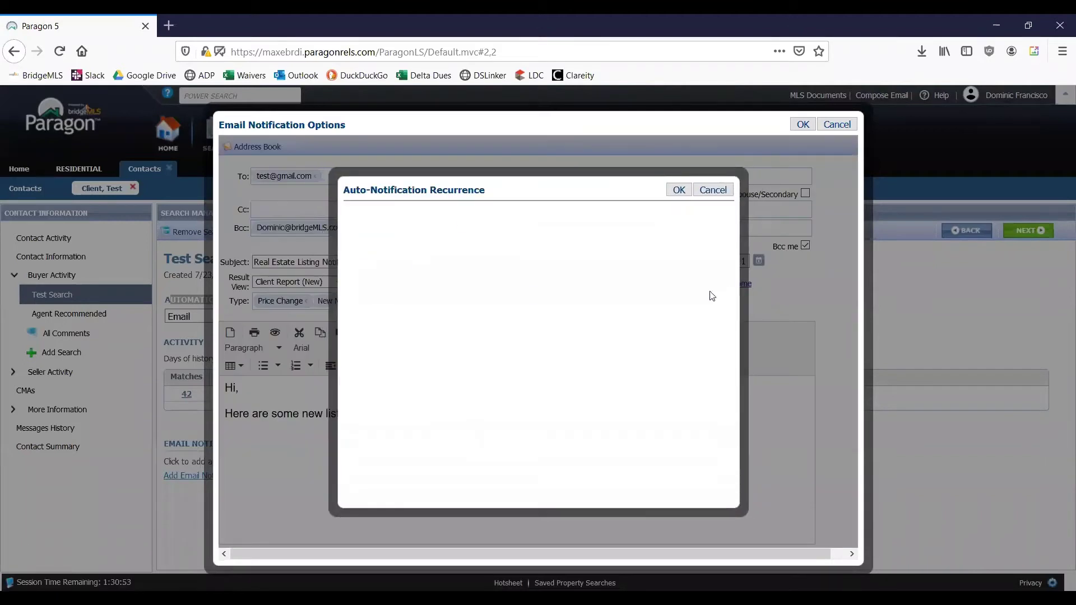
click(377, 241)
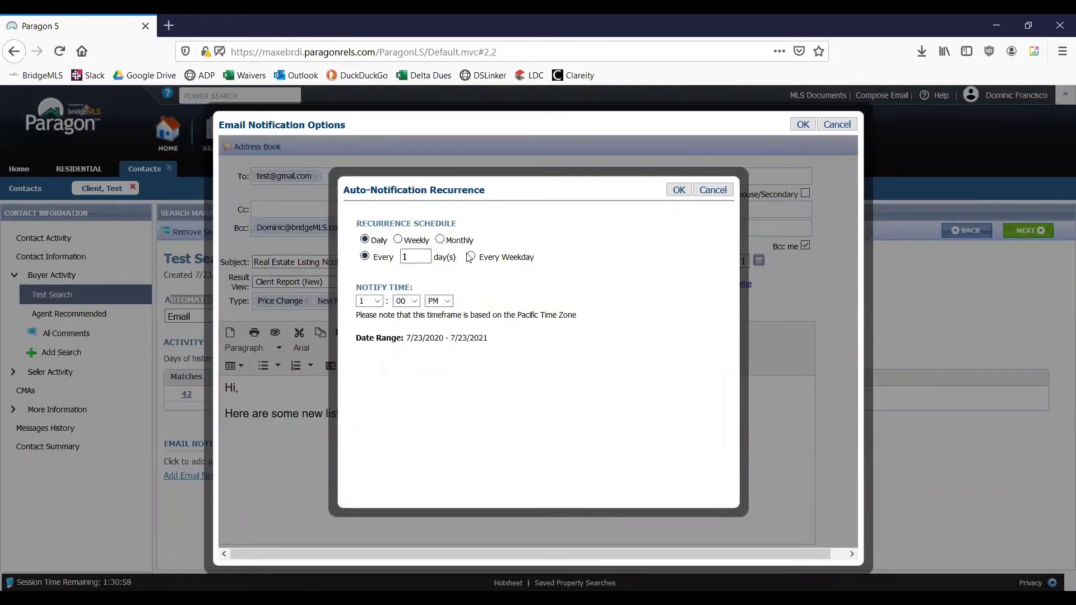
drag(427, 259, 330, 268)
text(3)
click(471, 257)
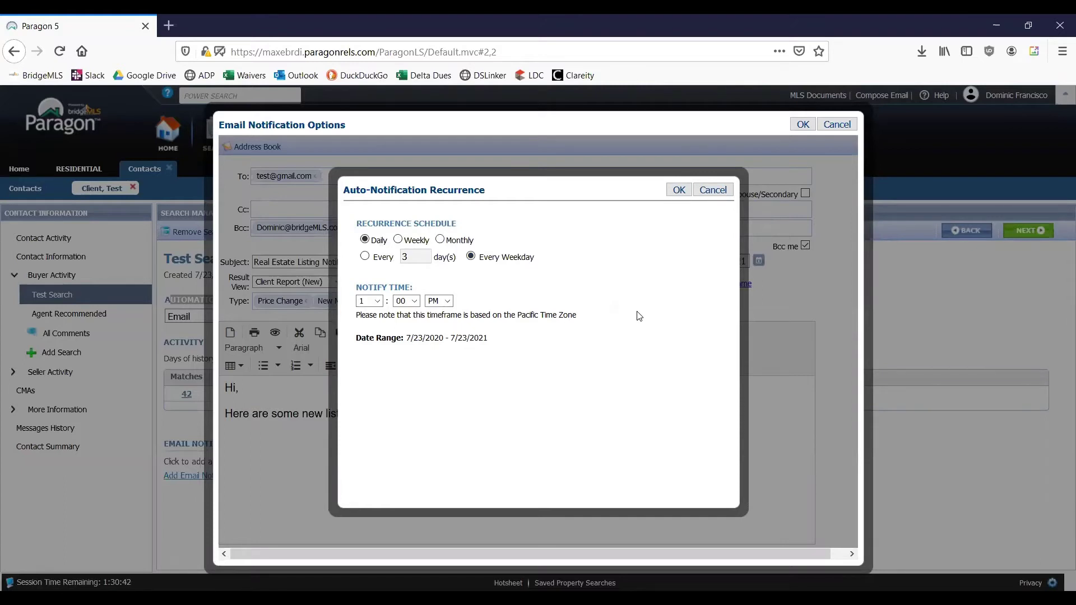
click(439, 240)
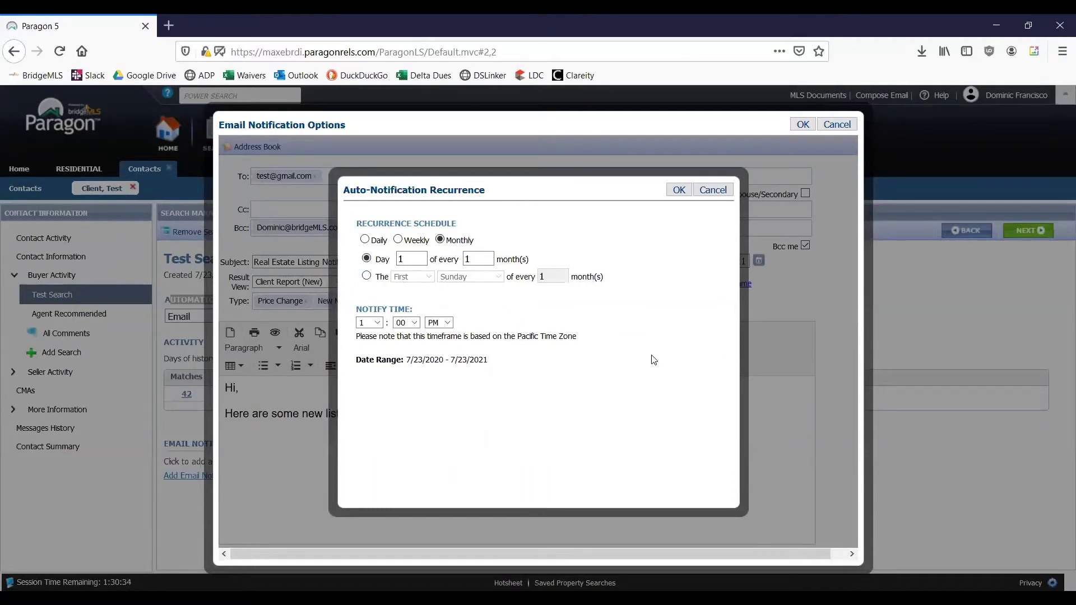
click(399, 239)
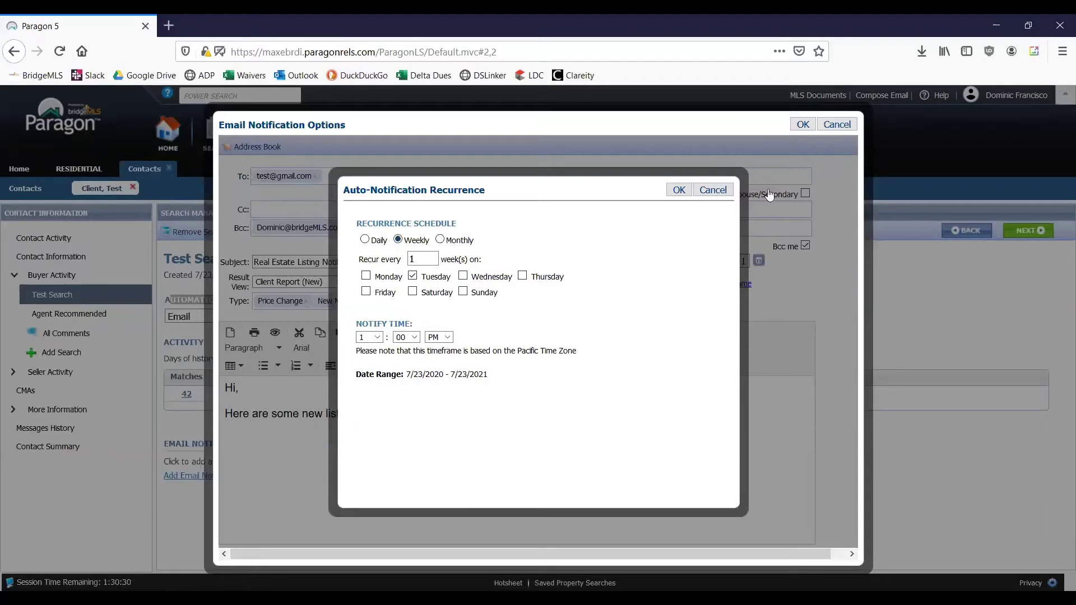
click(726, 191)
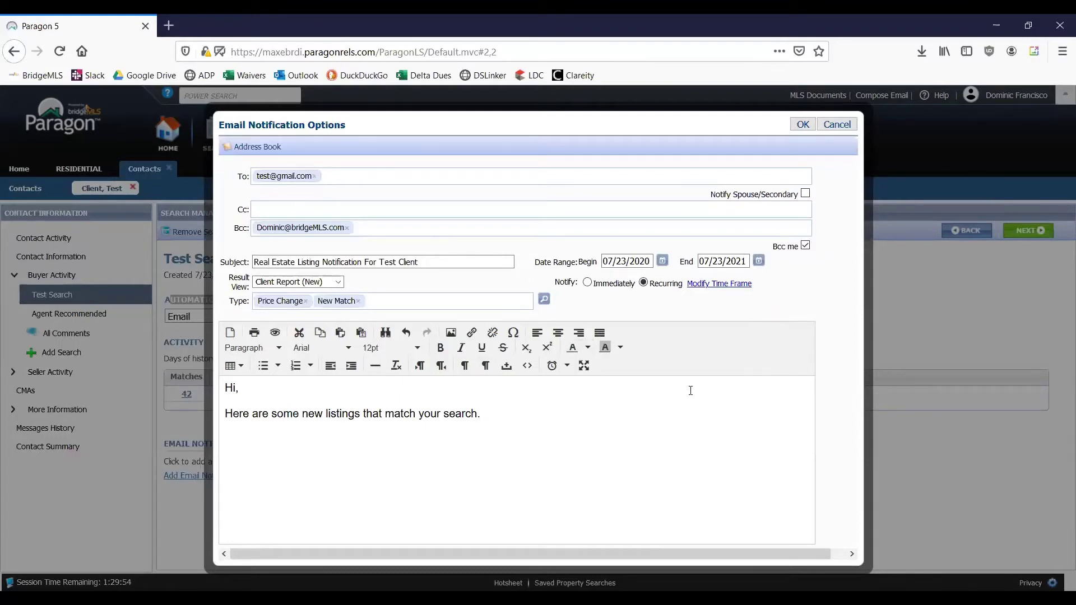
Save the recurring Price Change and New Match notification as Email Notification 1 under Test Search.
click(802, 129)
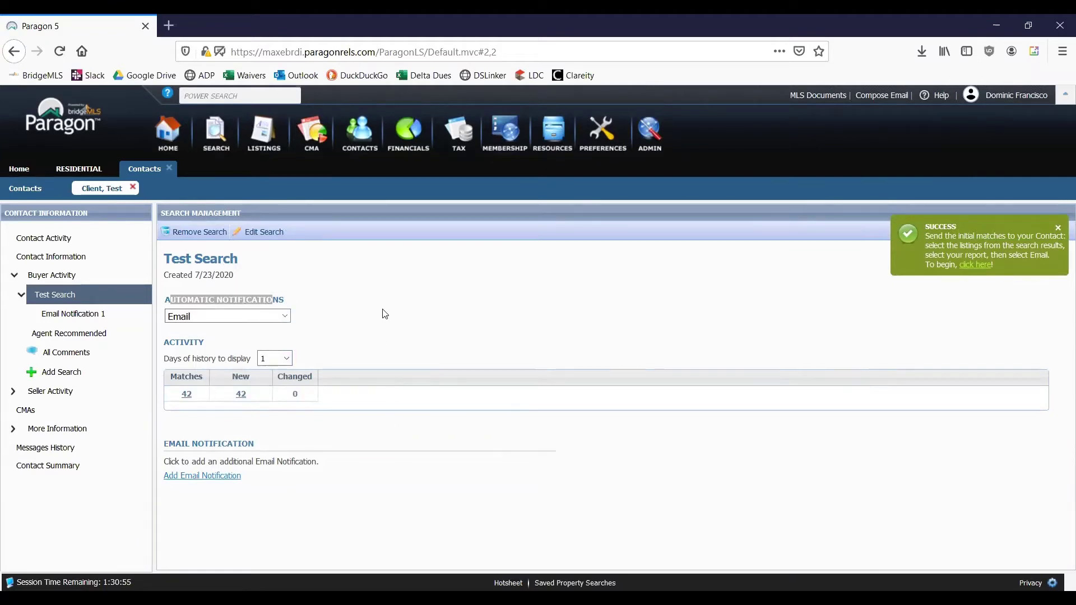
click(518, 311)
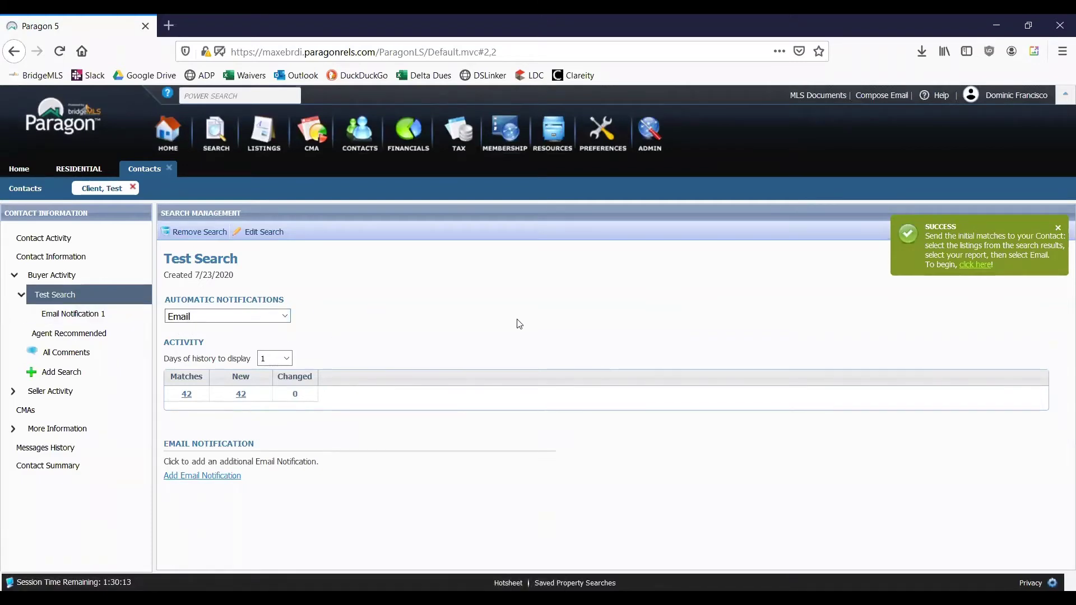
click(261, 232)
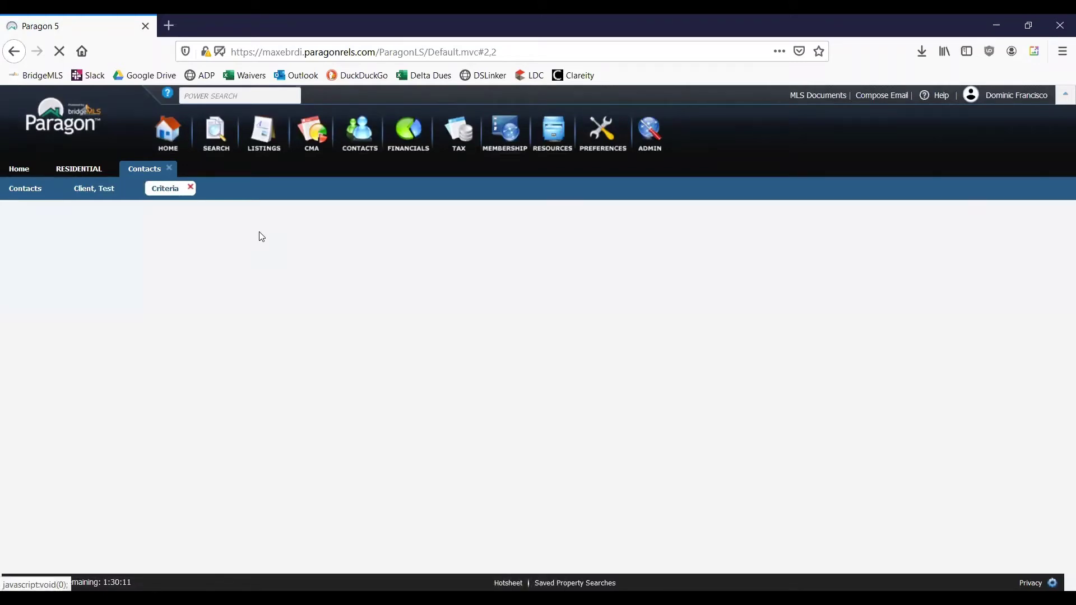
click(191, 187)
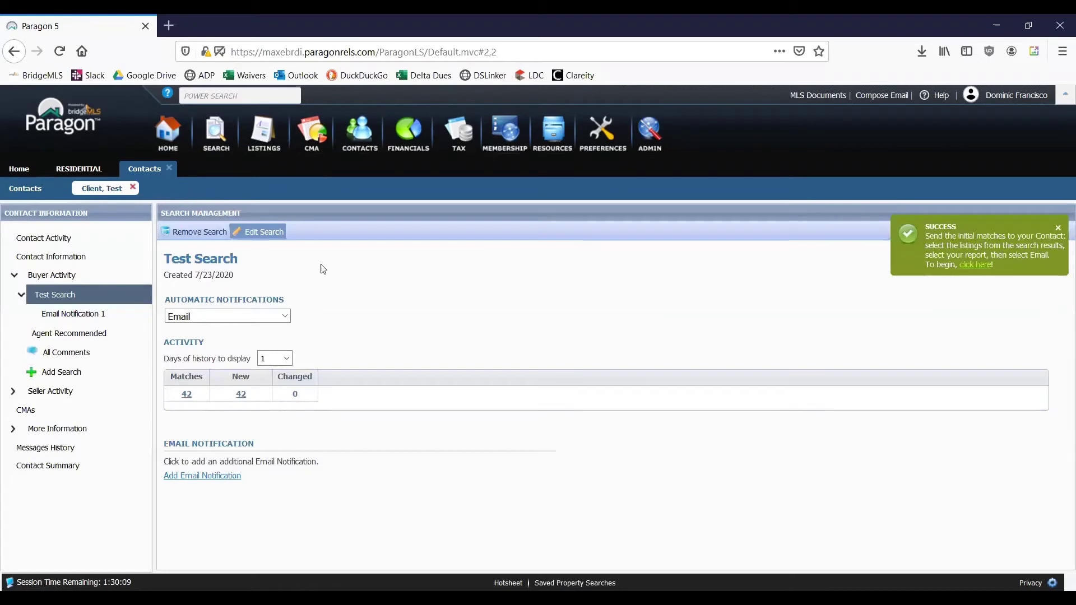
click(218, 318)
click(219, 348)
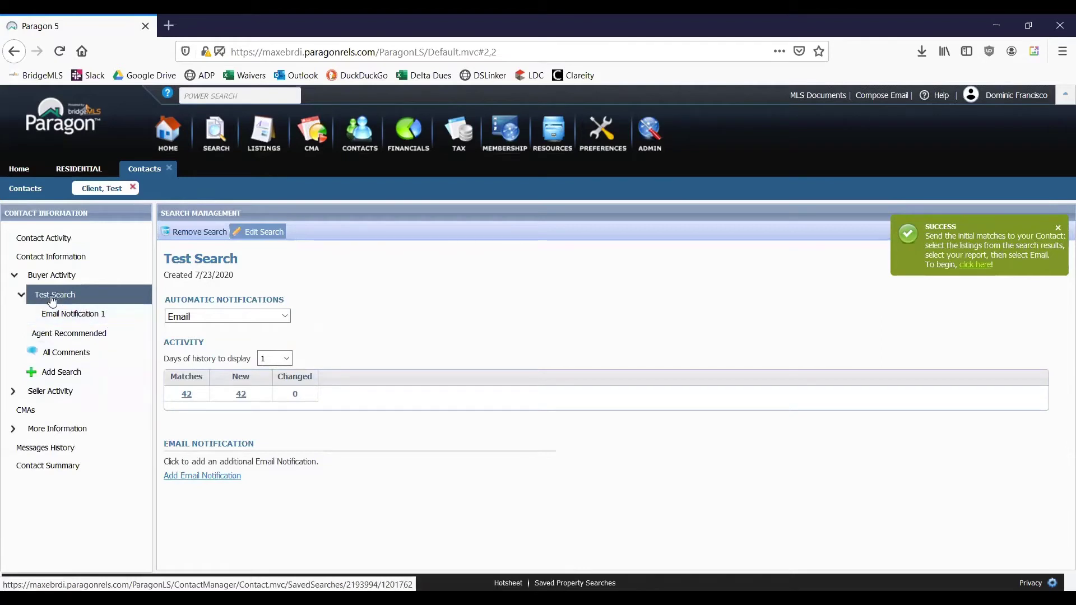
click(23, 297)
Reopen Test Search's Email Notification 1 and open its notification options for editing.
click(22, 296)
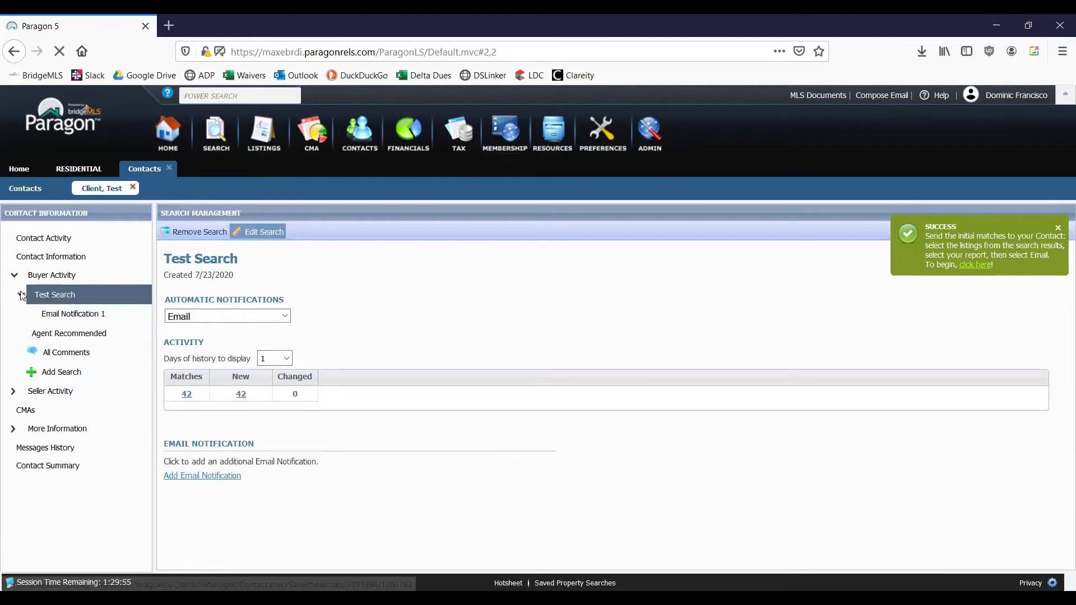
click(46, 312)
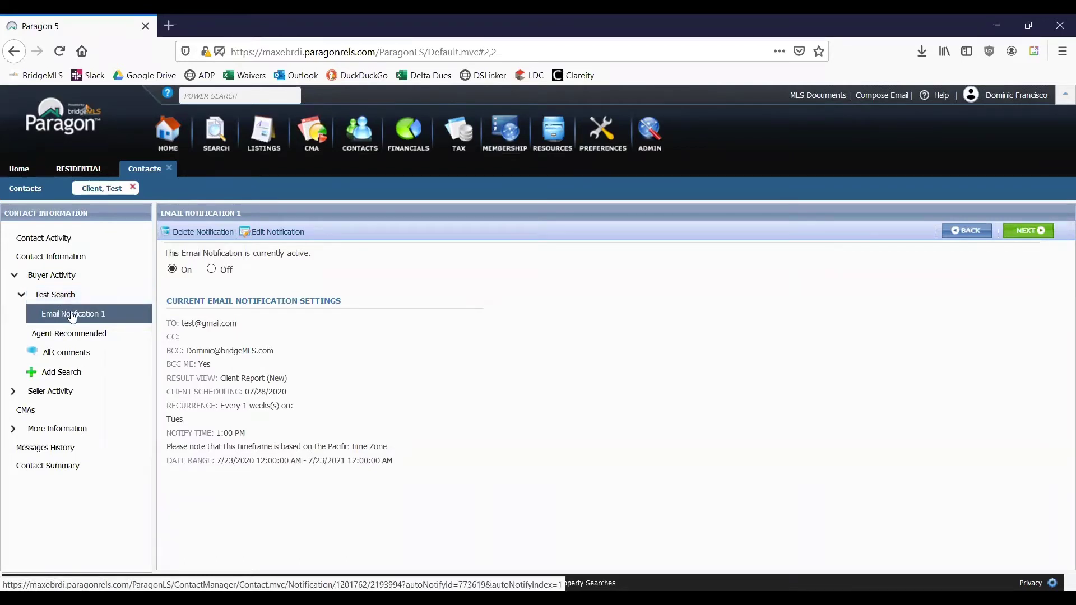
click(292, 234)
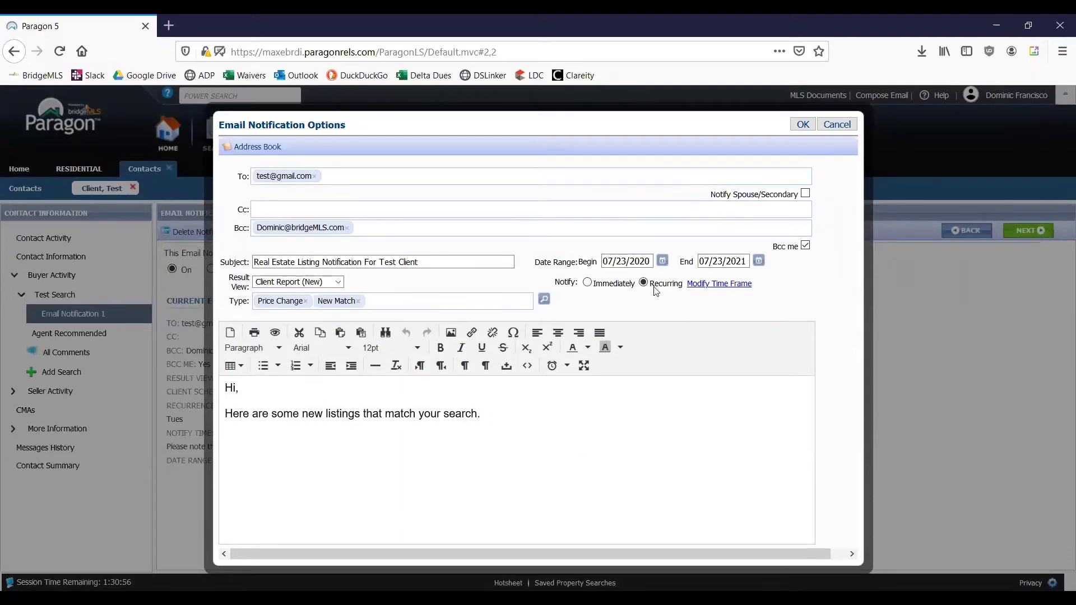
Close the notification options unchanged to see the weekly Tuesday 1:00 PM summary.
click(803, 124)
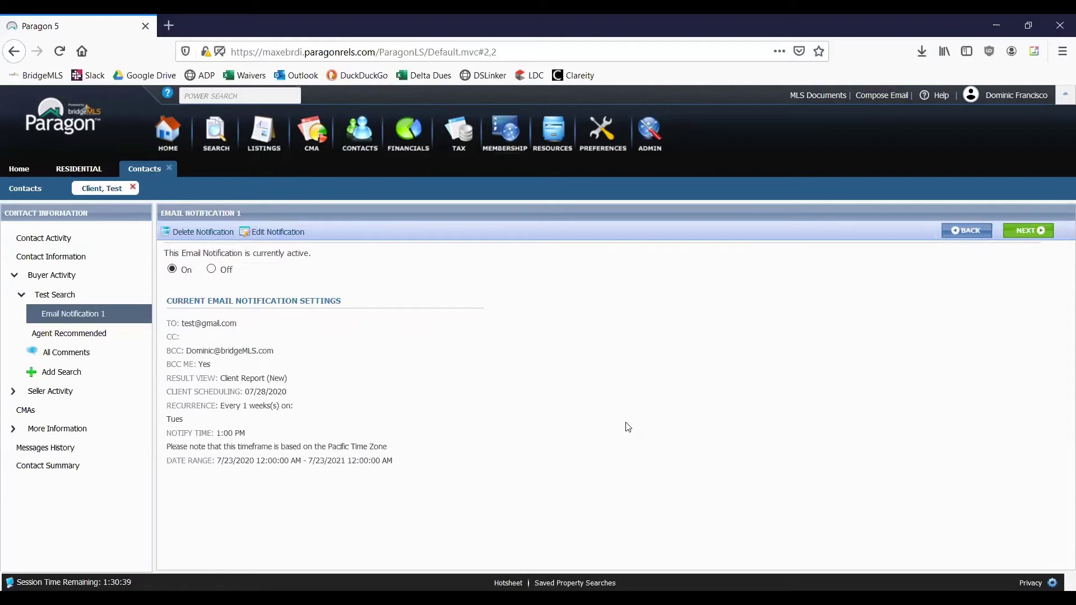
Open the test client's Contact Activity showing Test Search with 42 new matches.
click(87, 239)
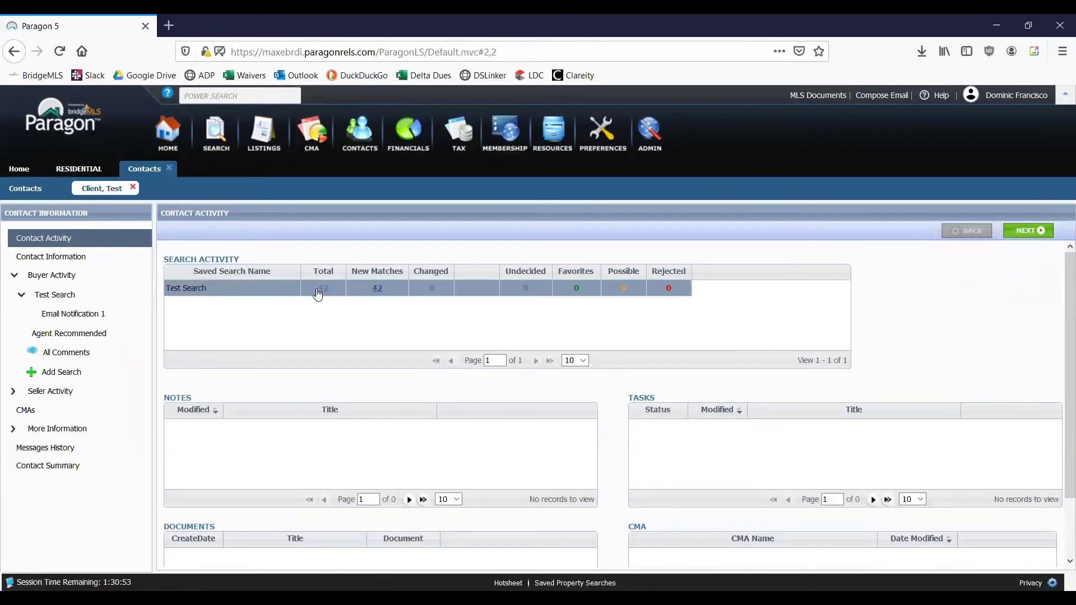
List Test Search's 42 new matches, check rows 4 through 8, and start an email report.
click(380, 289)
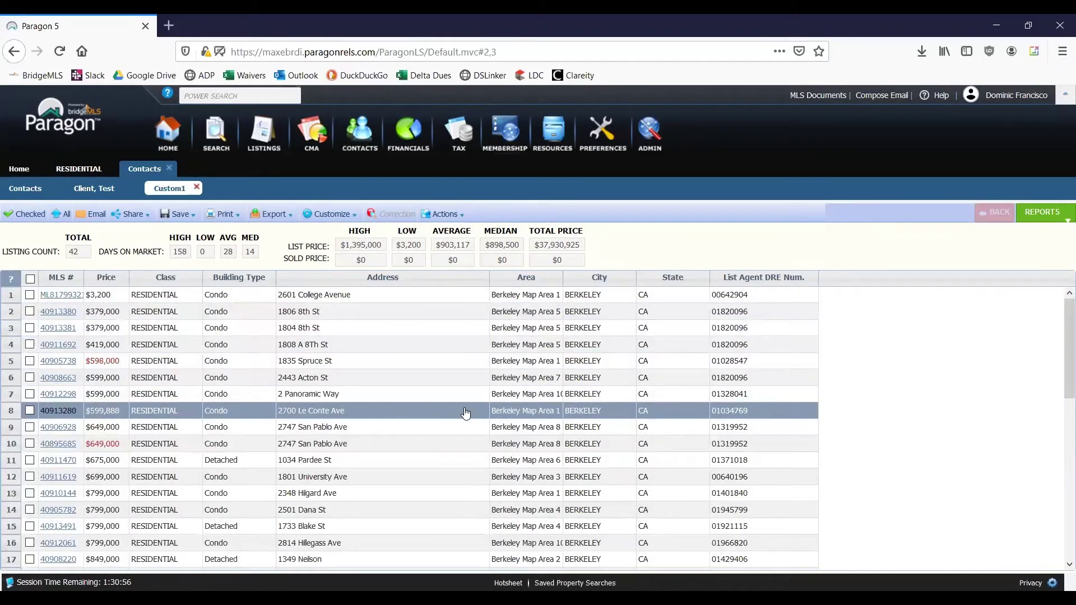
click(30, 345)
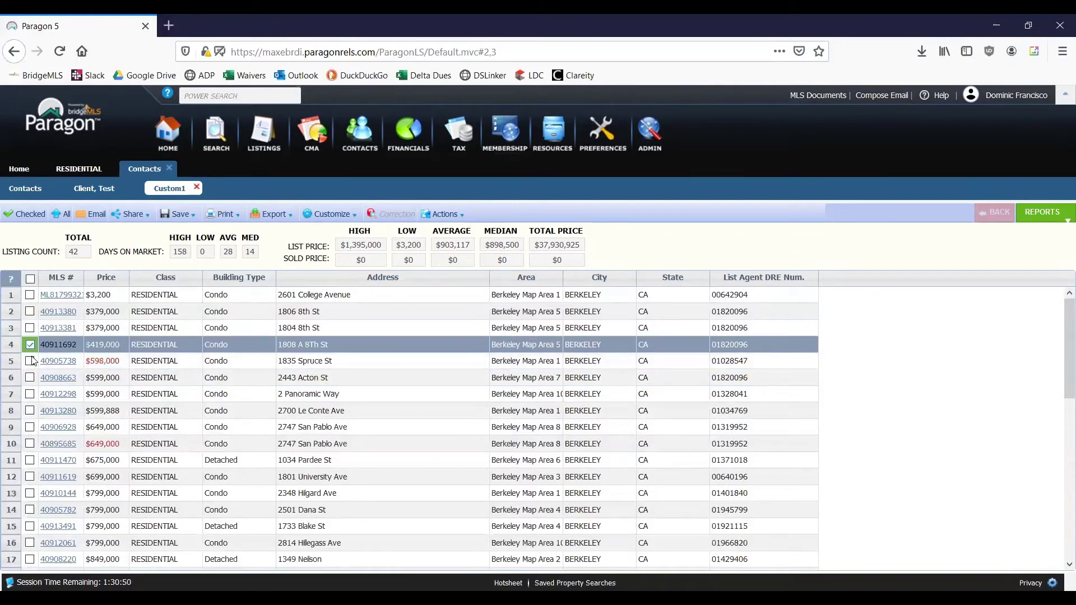
click(30, 362)
click(30, 378)
click(30, 395)
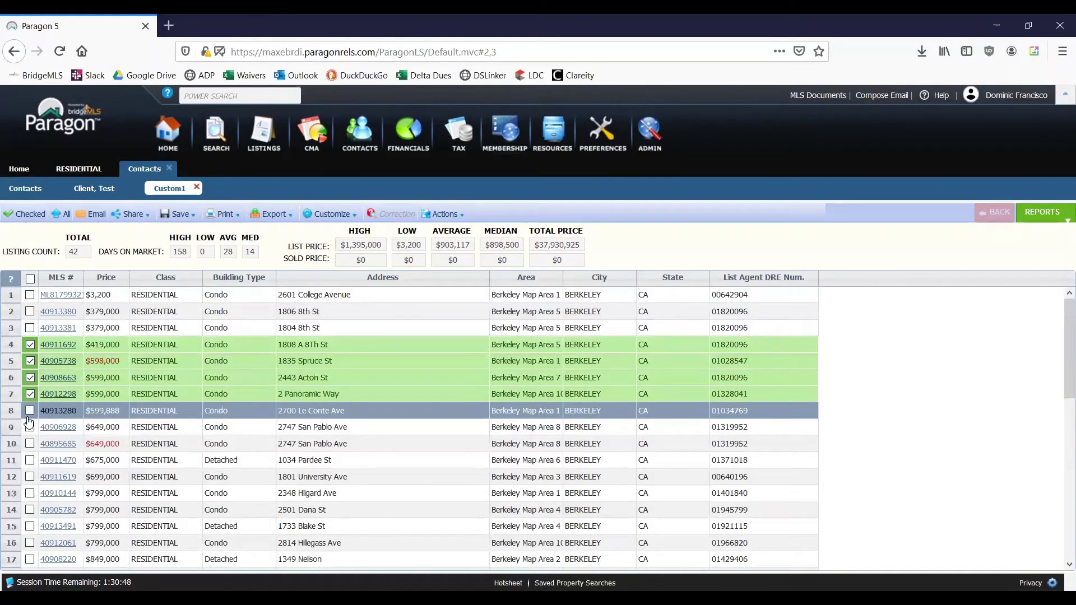
click(31, 411)
click(90, 216)
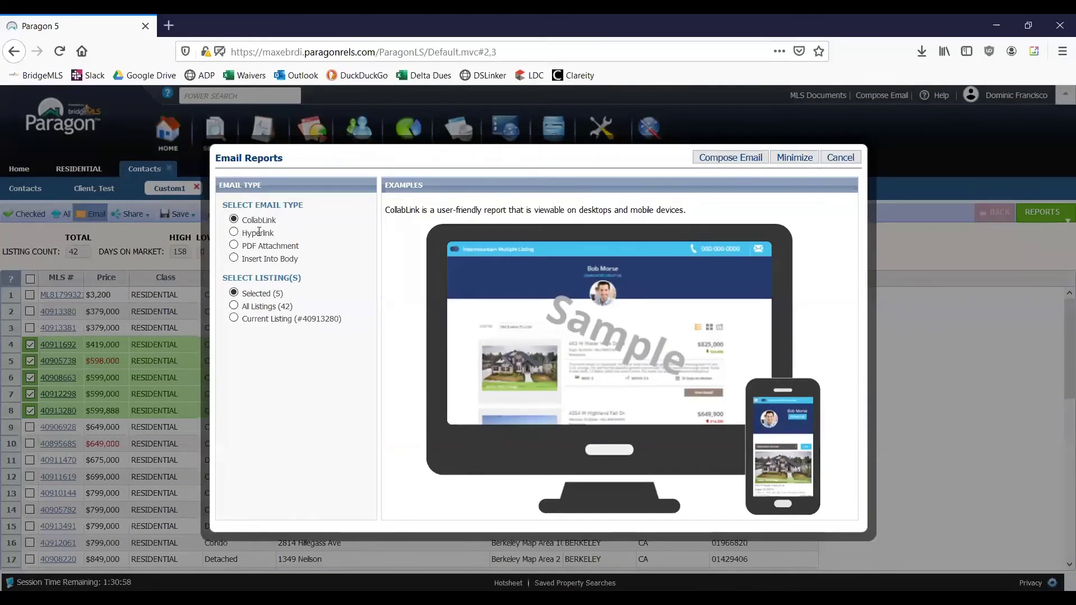
Compose a Hyperlink email with Client Report (New) for the five listings, then cancel it unsent.
click(234, 233)
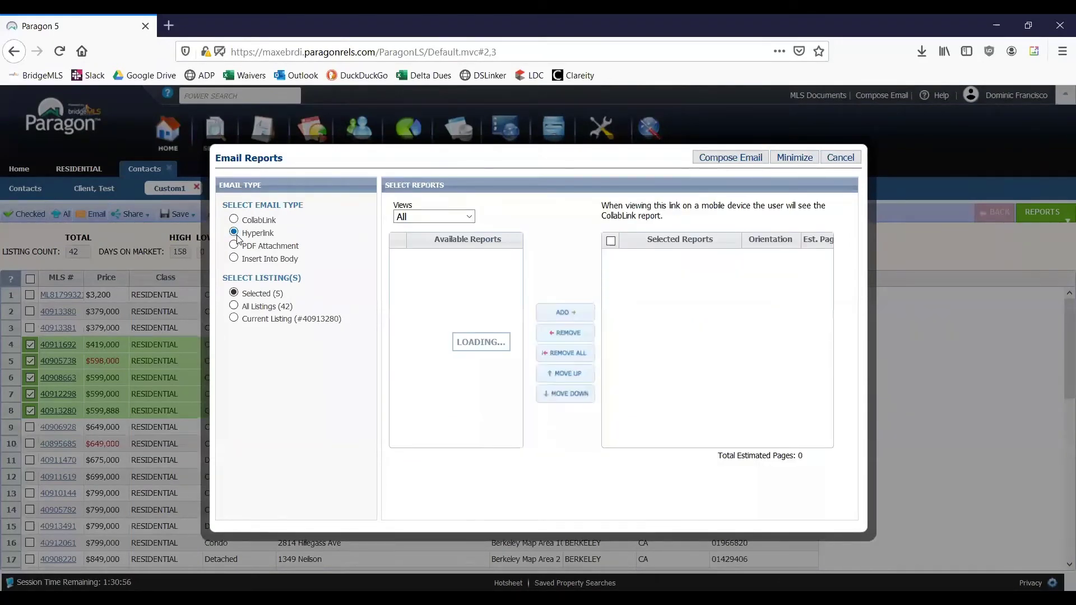
click(398, 256)
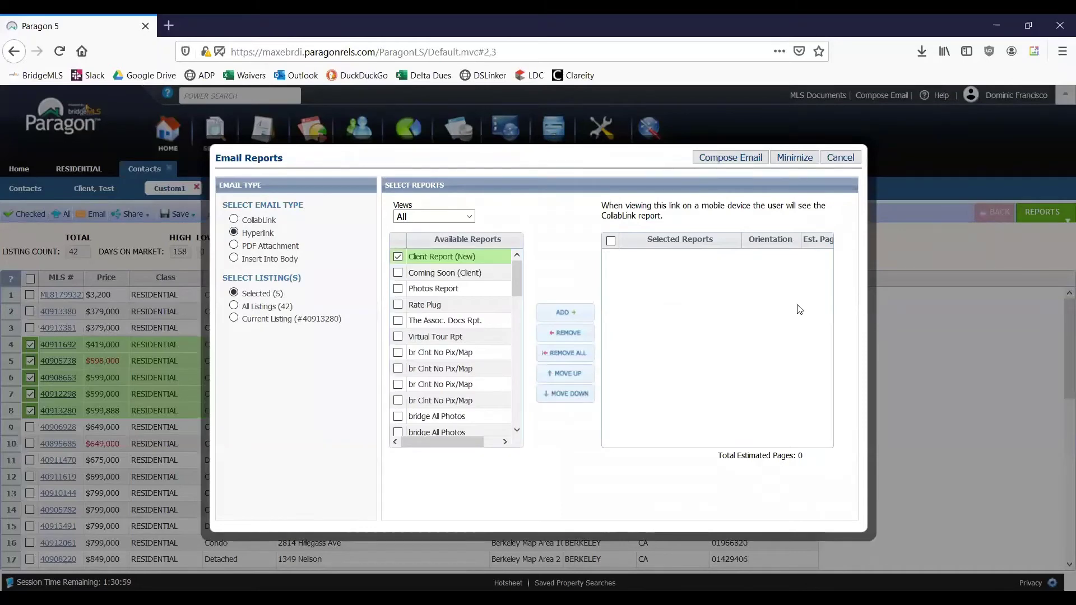
click(572, 314)
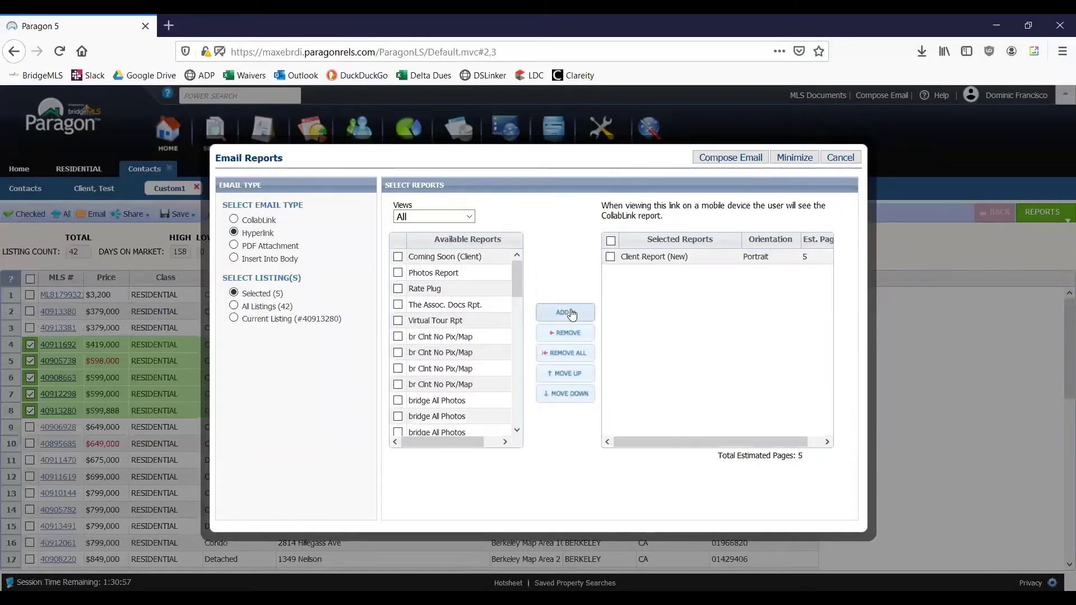
click(723, 160)
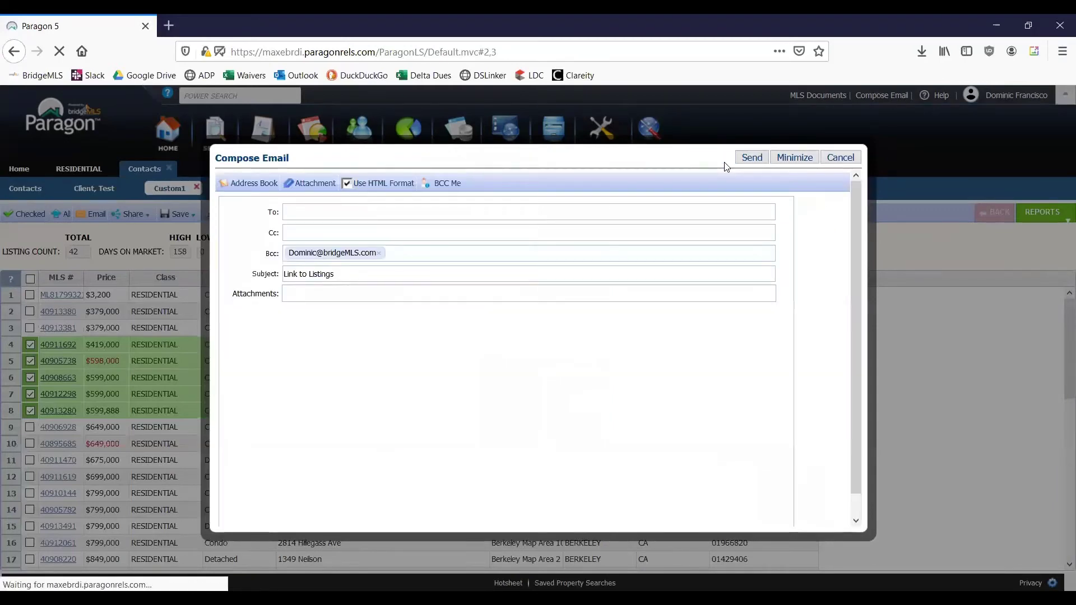
right_click(680, 166)
key(Escape)
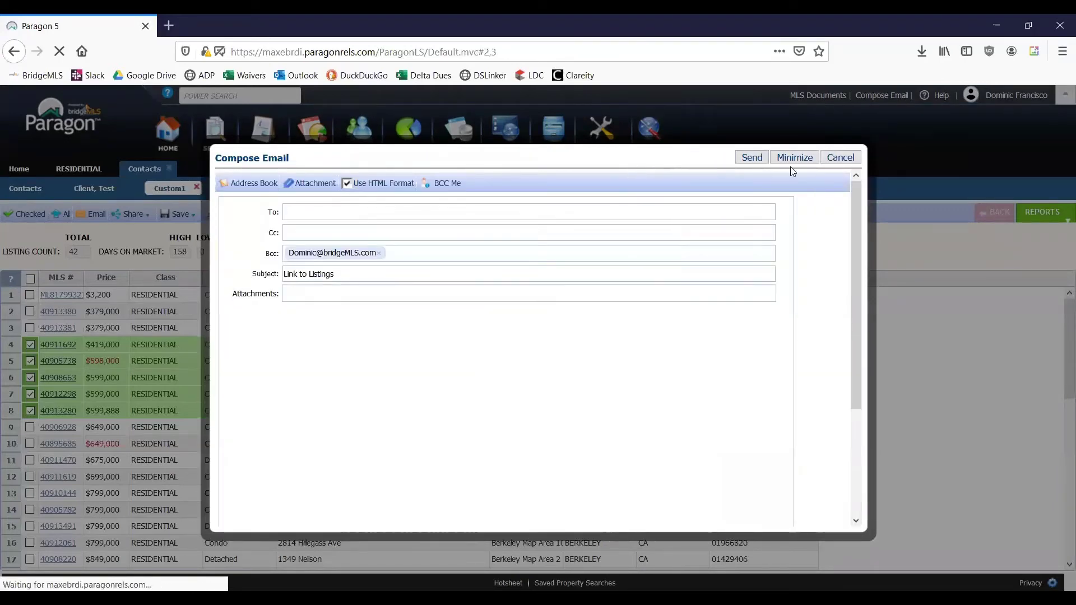
click(840, 158)
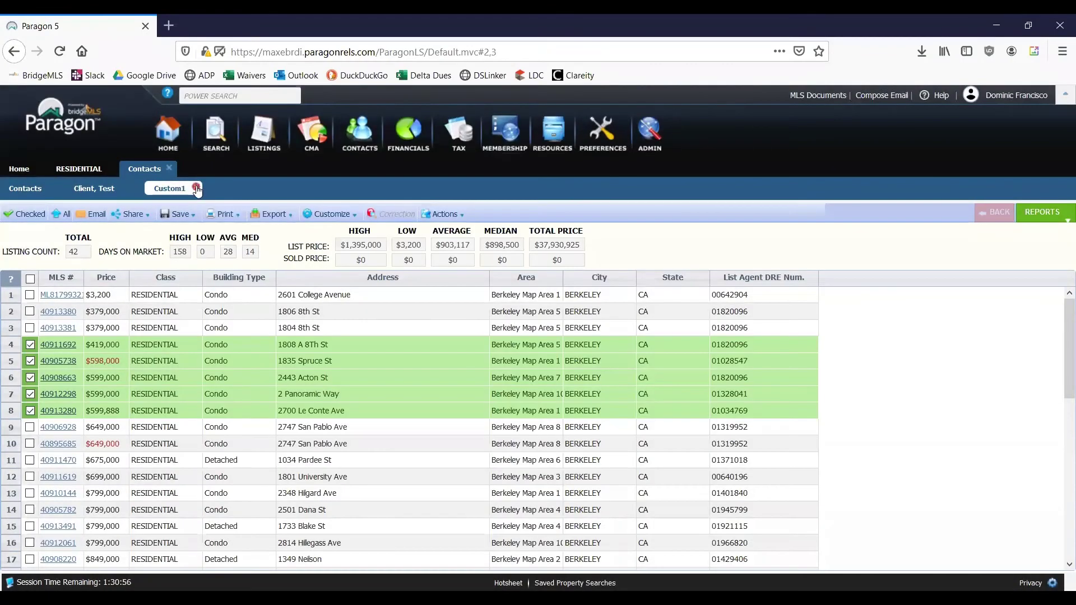
Close the Custom1 results and view the client's empty Messages History for 04/24/2020–07/23/2020.
click(196, 187)
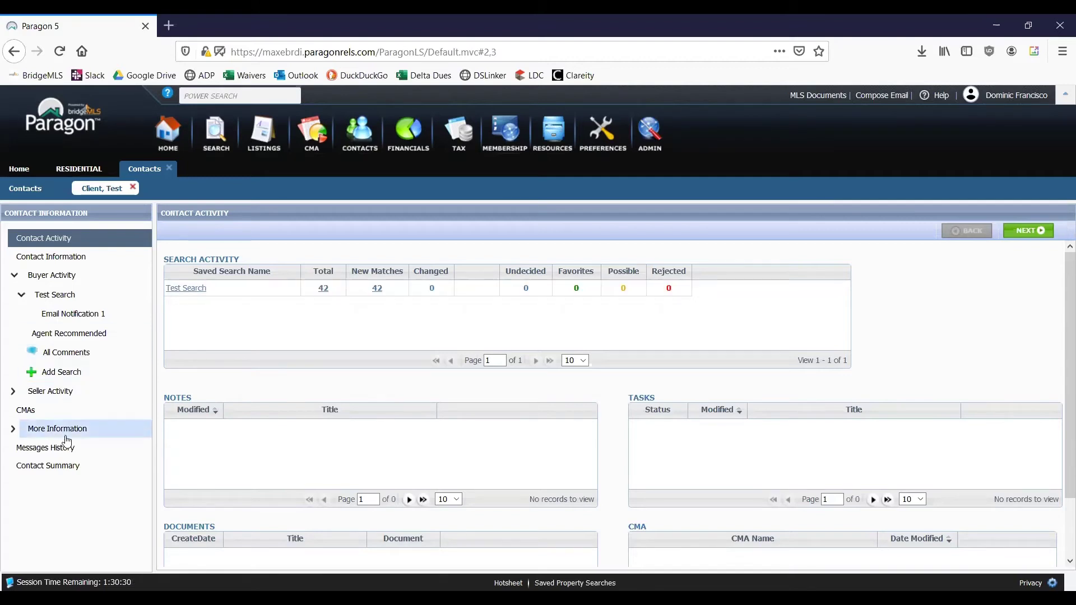
click(101, 450)
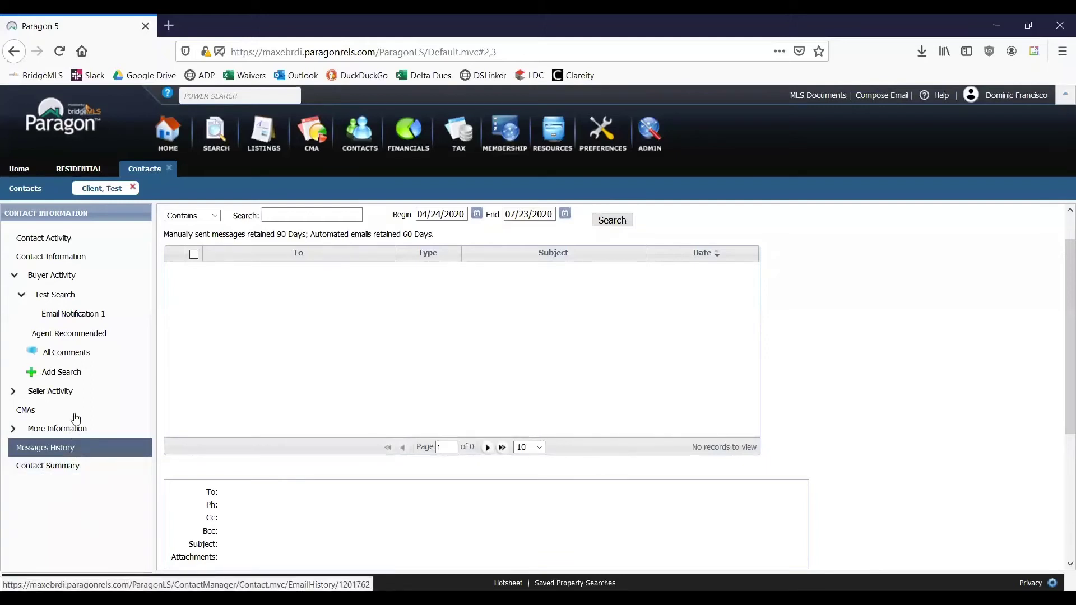
Reopen Email Notification 1 under Test Search, active from 7/23/2020 to 7/23/2021.
click(90, 320)
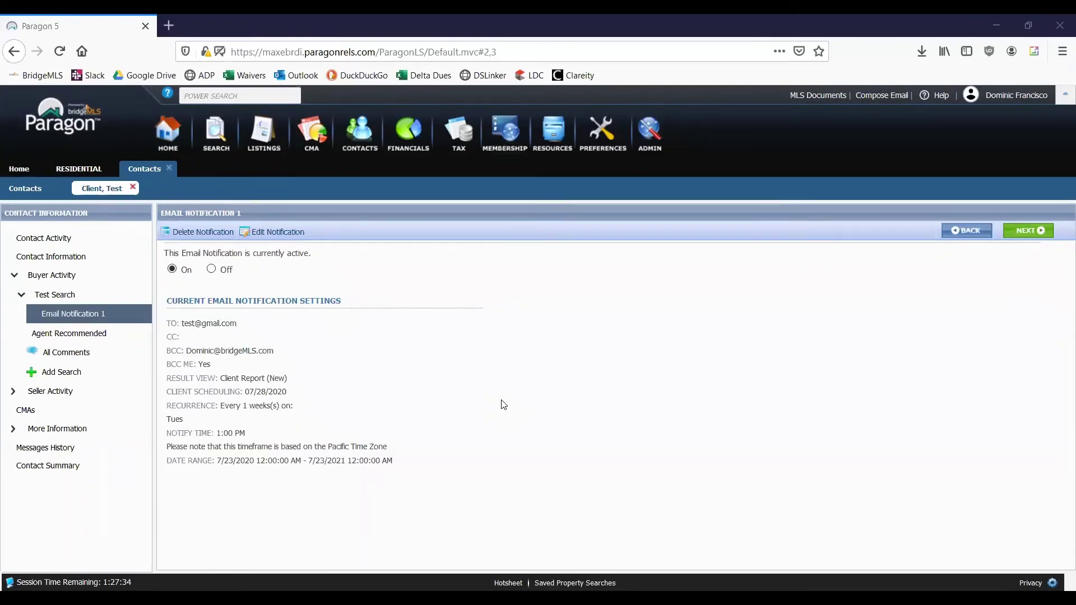
Close the test client's contact record and return to the bridgeMLS home page.
click(170, 172)
Return to the bridgeMLS home page and bring up the top navigation menus.
click(110, 171)
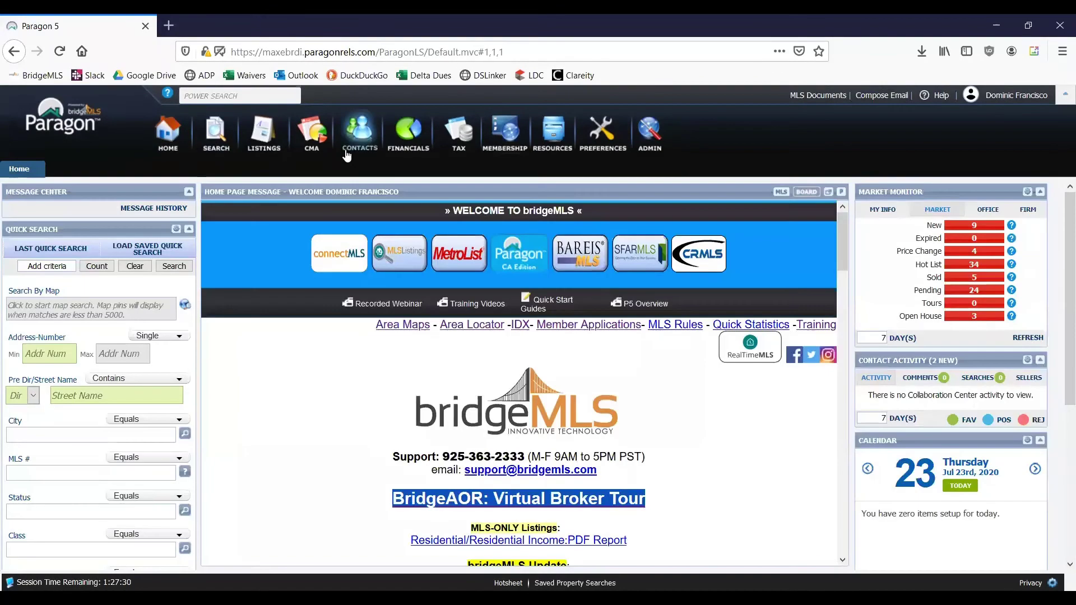
mouse_move(363, 133)
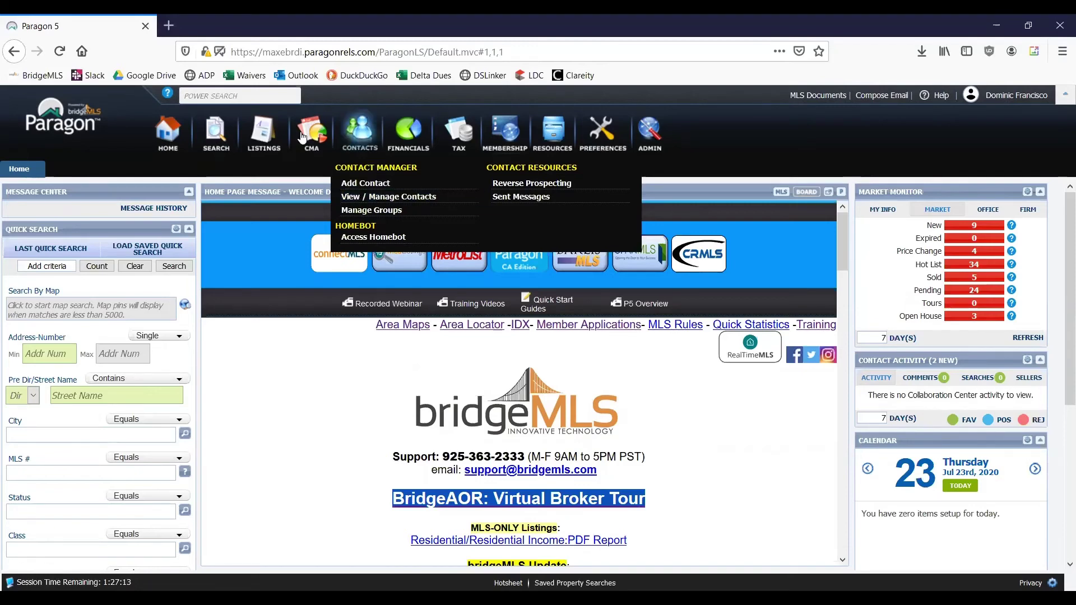
mouse_move(214, 136)
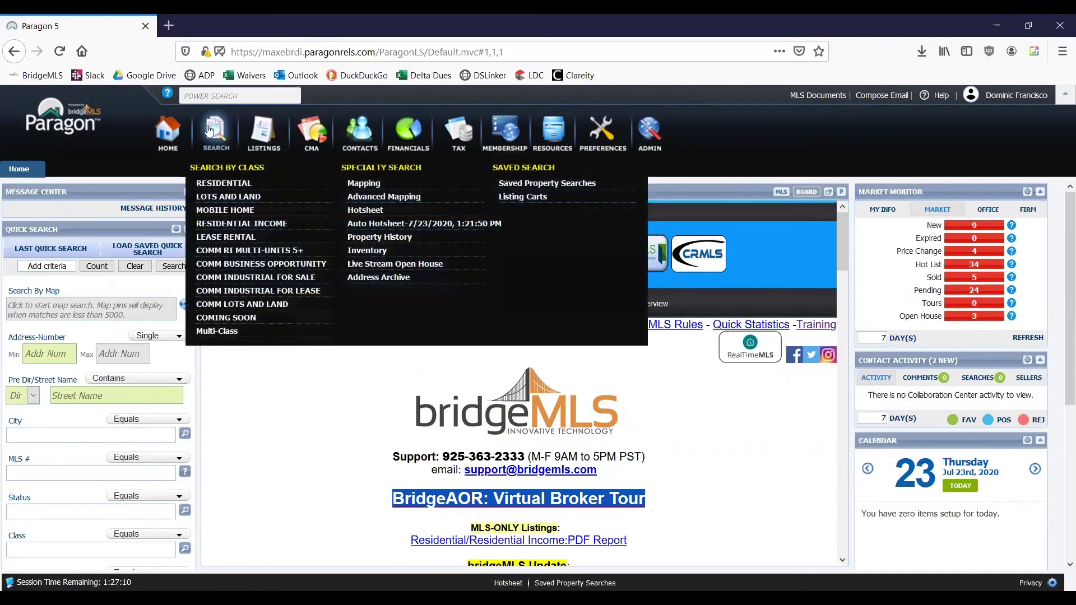
Start a new Residential search and view the Contact tab of its Save Search As dialog.
click(230, 186)
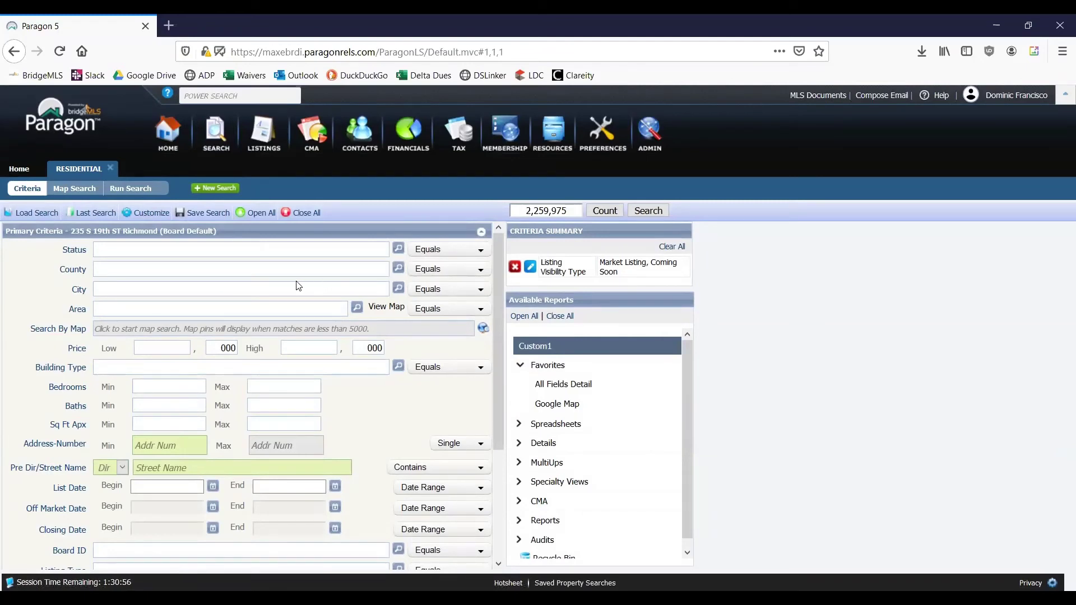
click(203, 212)
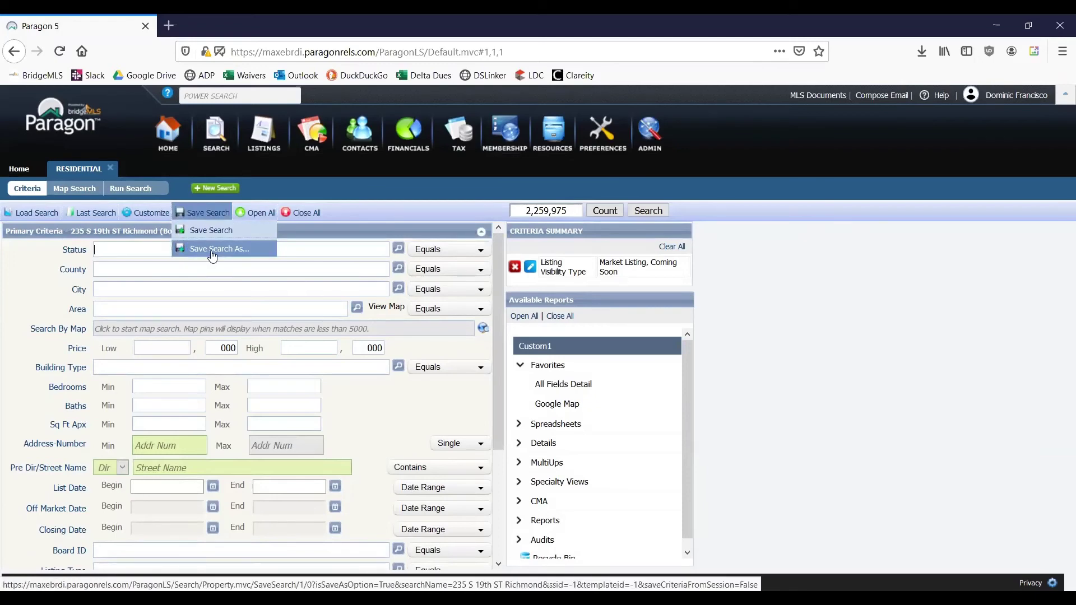
click(212, 249)
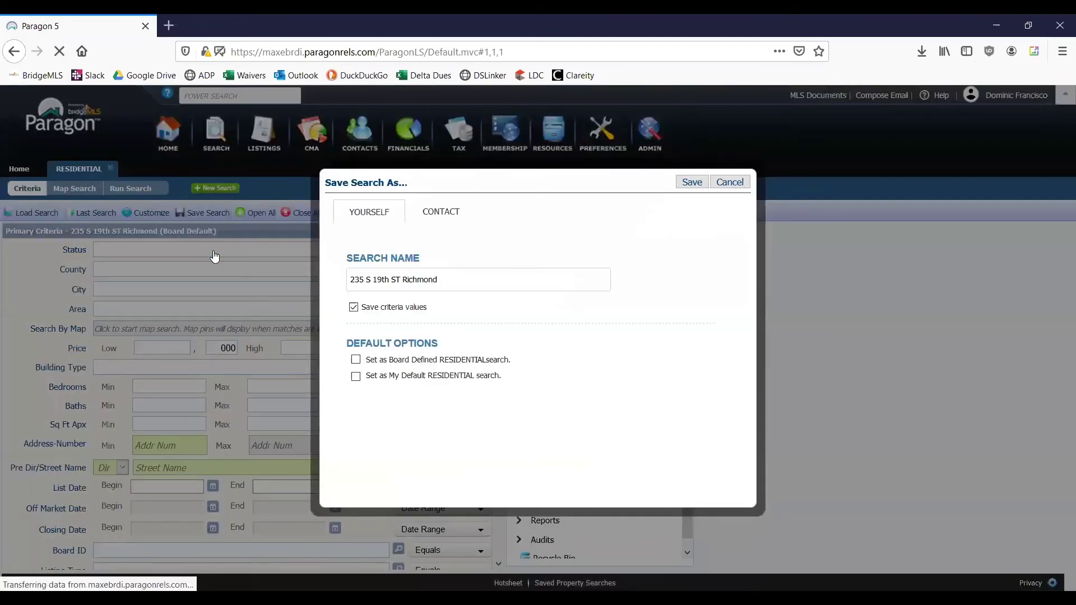
click(452, 219)
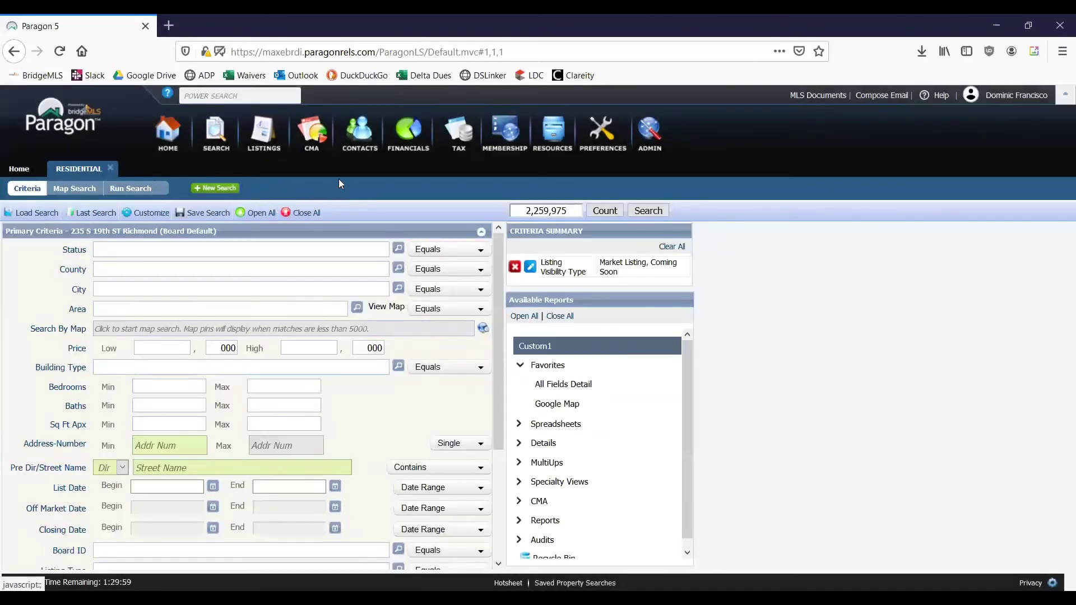
Open Contacts > View / Manage Contacts and check Test Client's opted-out e-mail status.
mouse_move(356, 158)
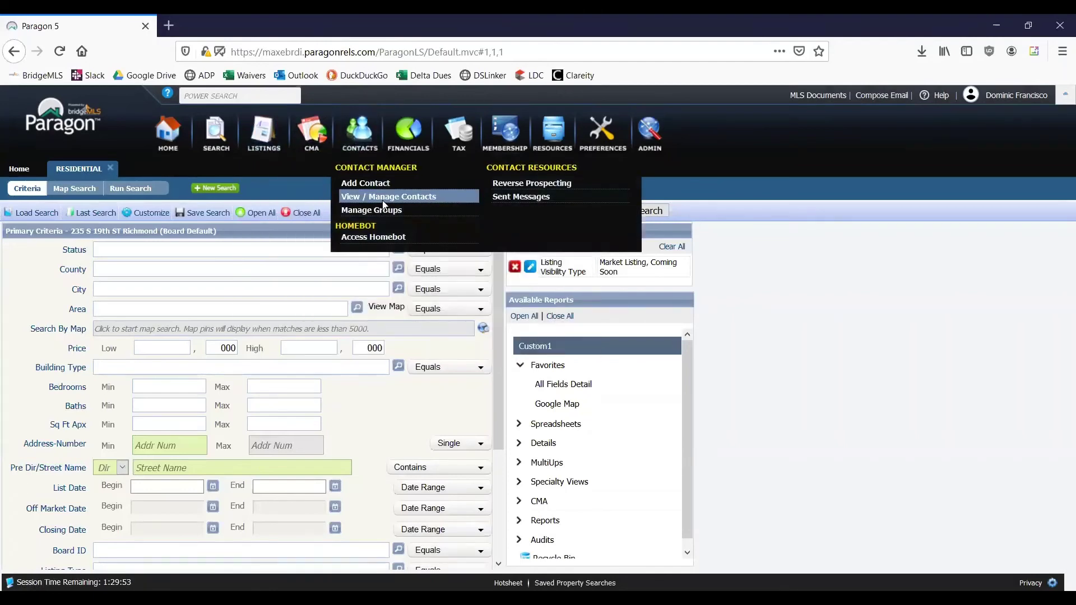
click(384, 203)
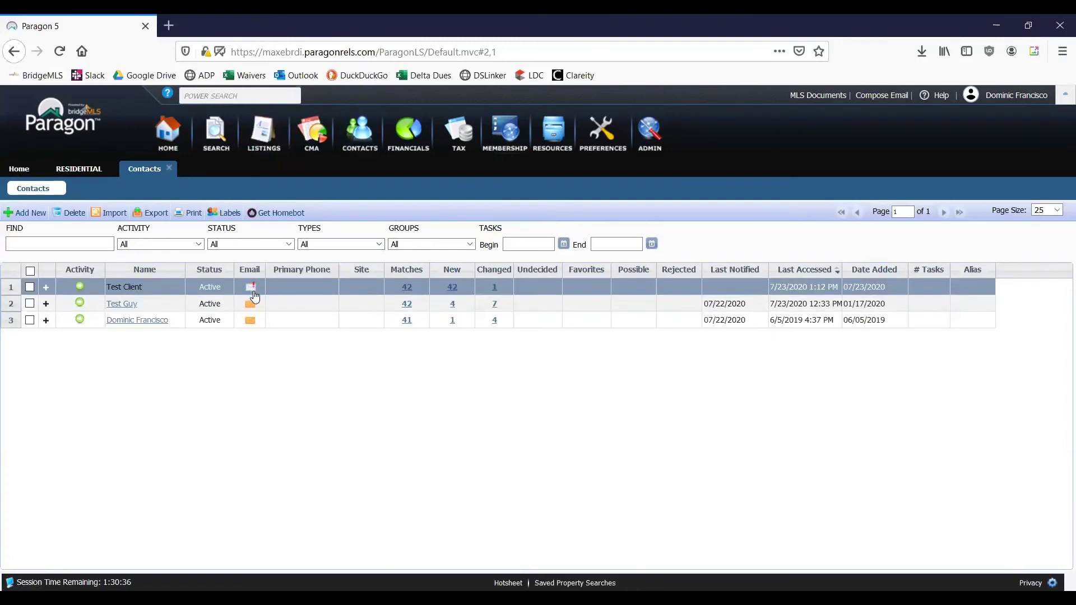
mouse_move(255, 297)
click(253, 292)
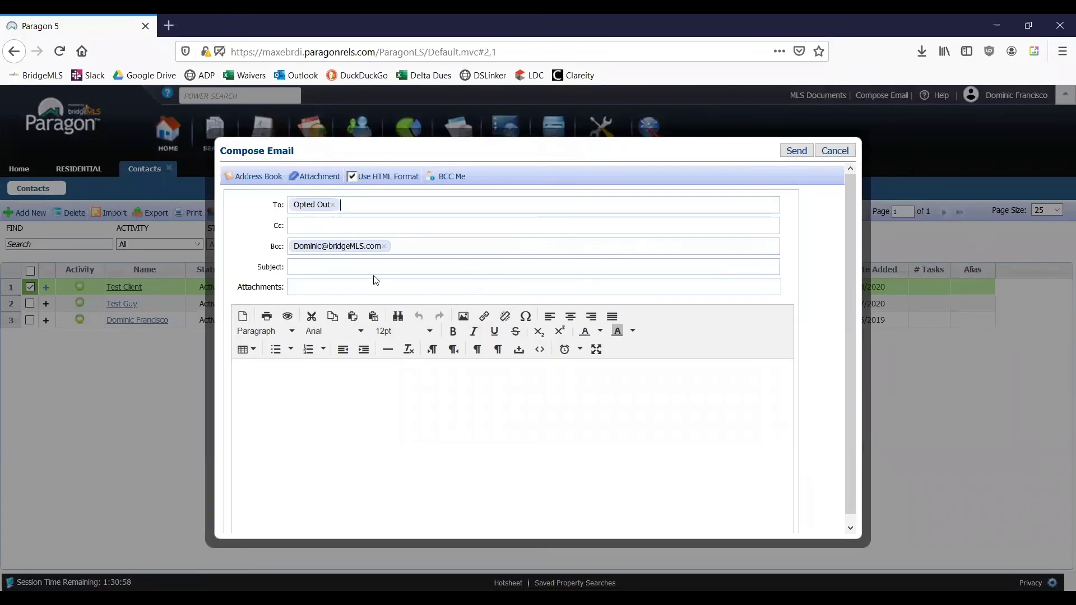
click(837, 155)
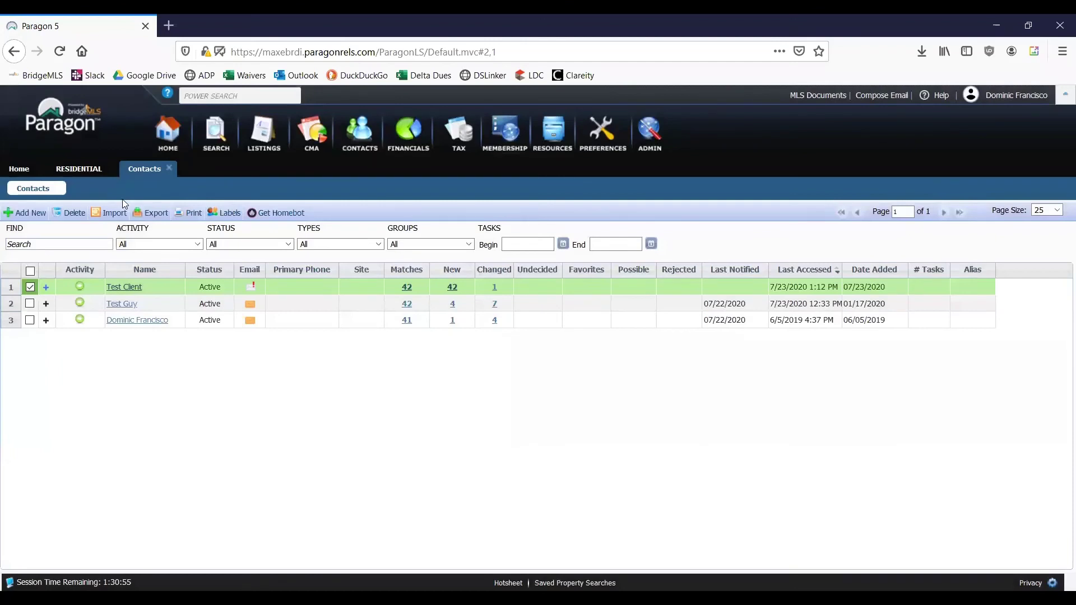
Open Test Client's record and review its Contact Activity with the 42-match Test Search.
click(155, 288)
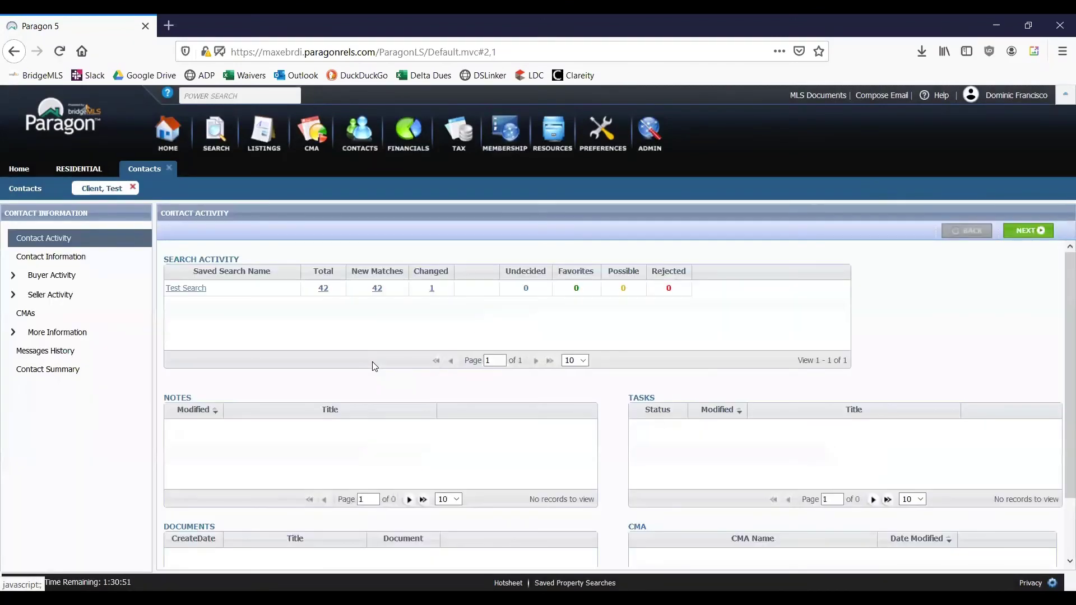
scroll(374, 367, down, 3)
scroll(372, 365, up, 3)
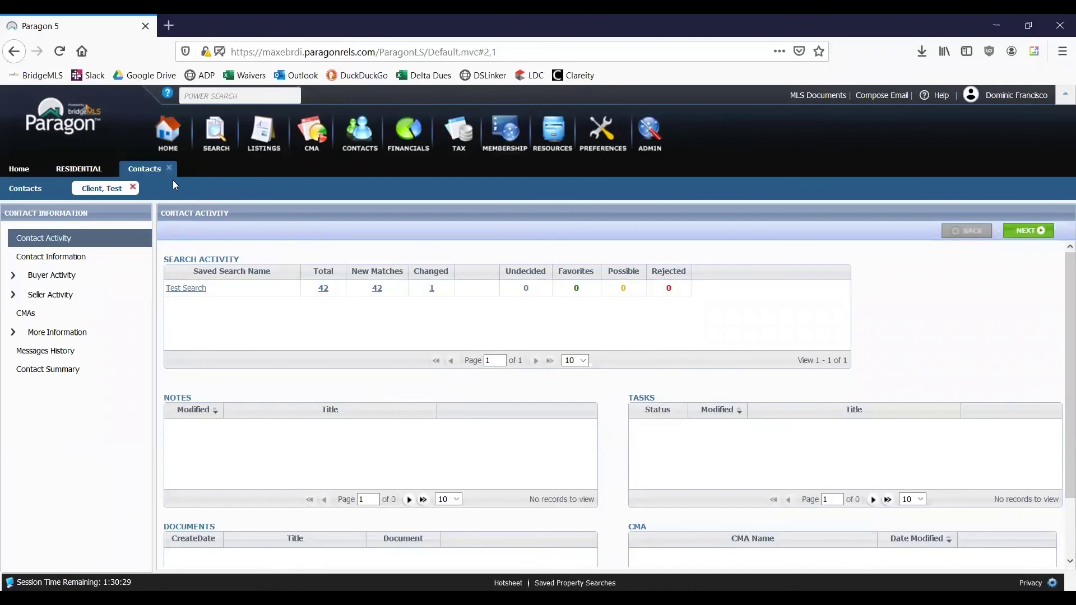
mouse_move(222, 145)
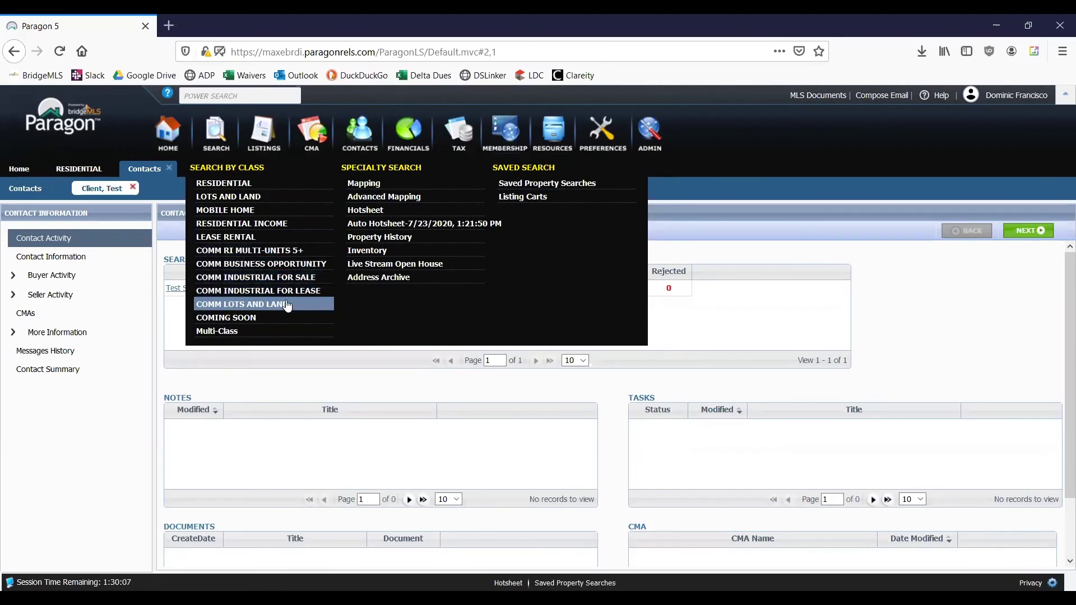
Start a Comm RI Multi-Units 5+ search, check Save Search As's Contact tab, cancel, and return to Test Client.
click(300, 256)
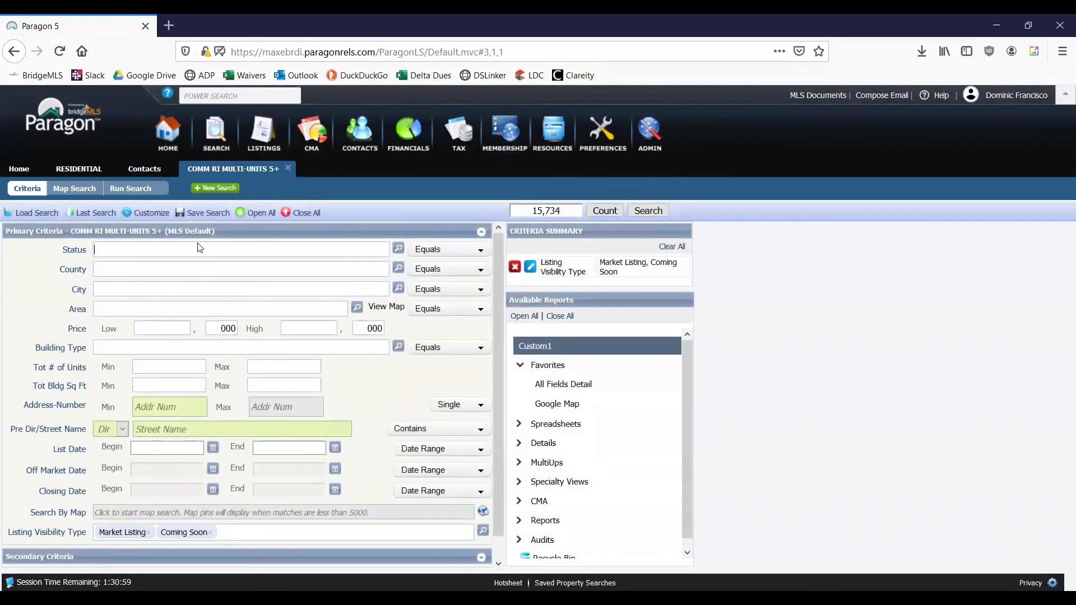
click(203, 212)
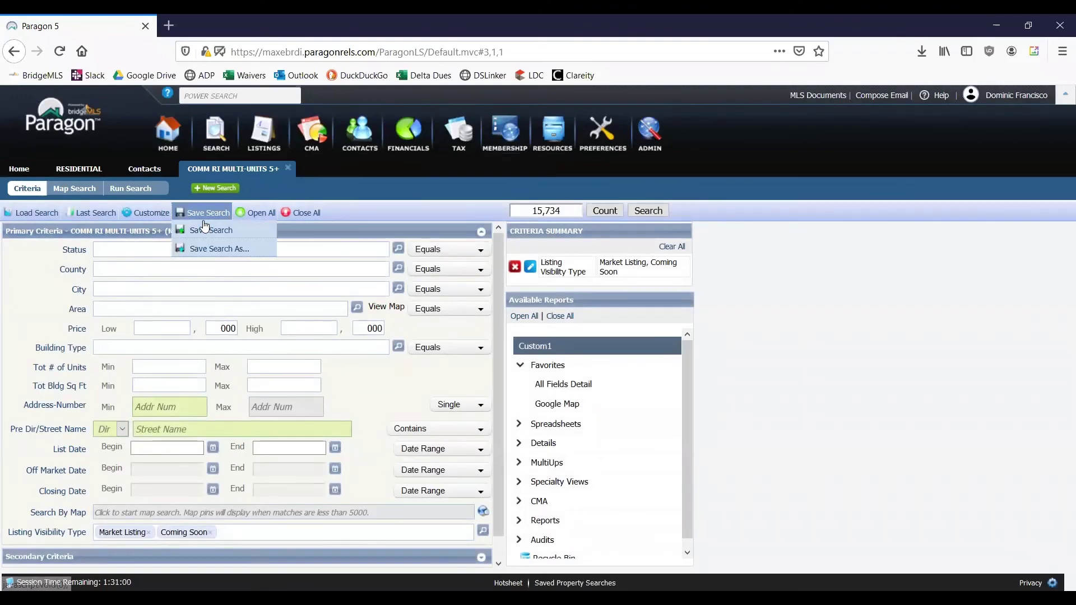
click(227, 254)
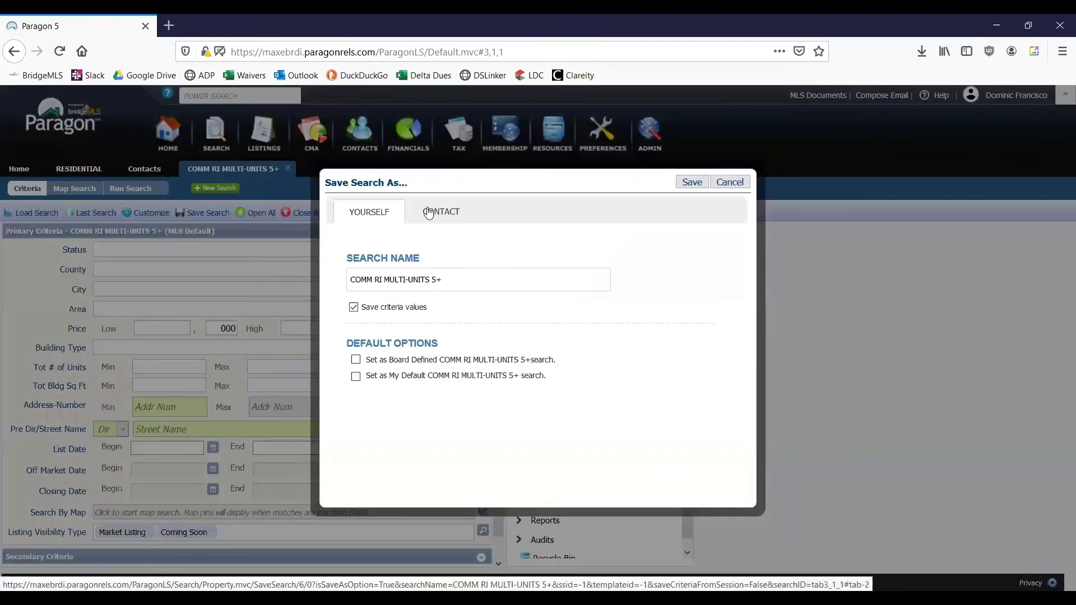
click(426, 212)
click(730, 183)
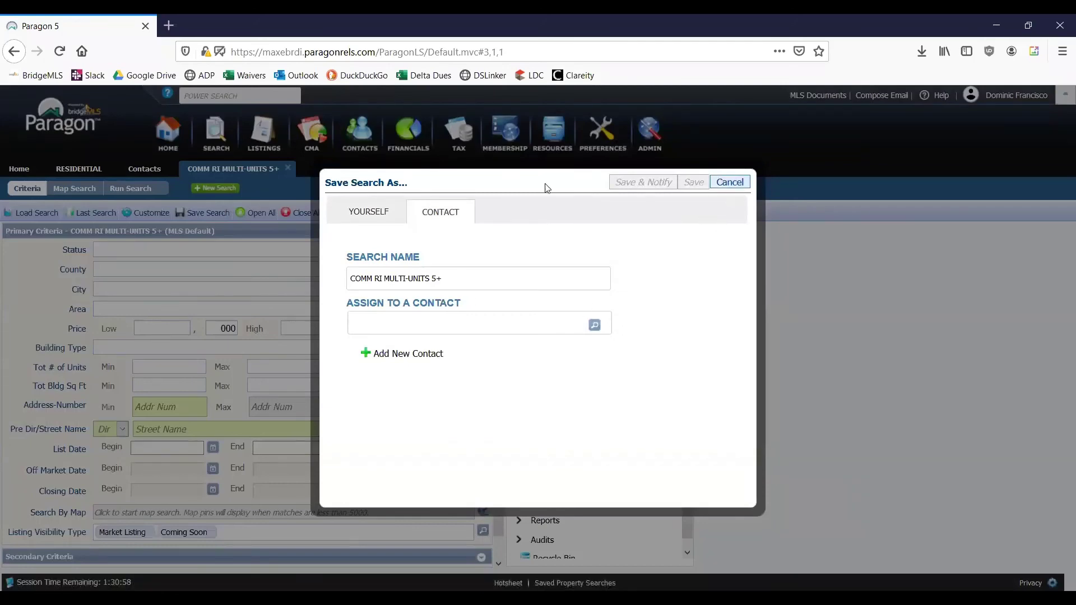
click(145, 169)
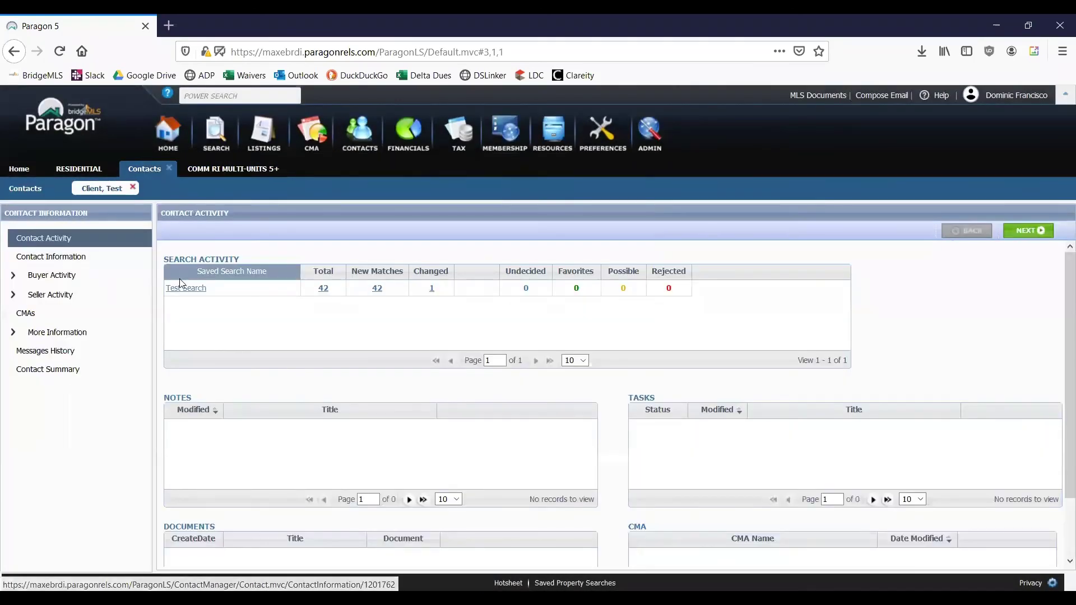
Review Test Search's Email Notification 1 (weekly, Tuesday 1:00 PM), then open the Paragon Connect Help Site.
click(51, 274)
click(56, 294)
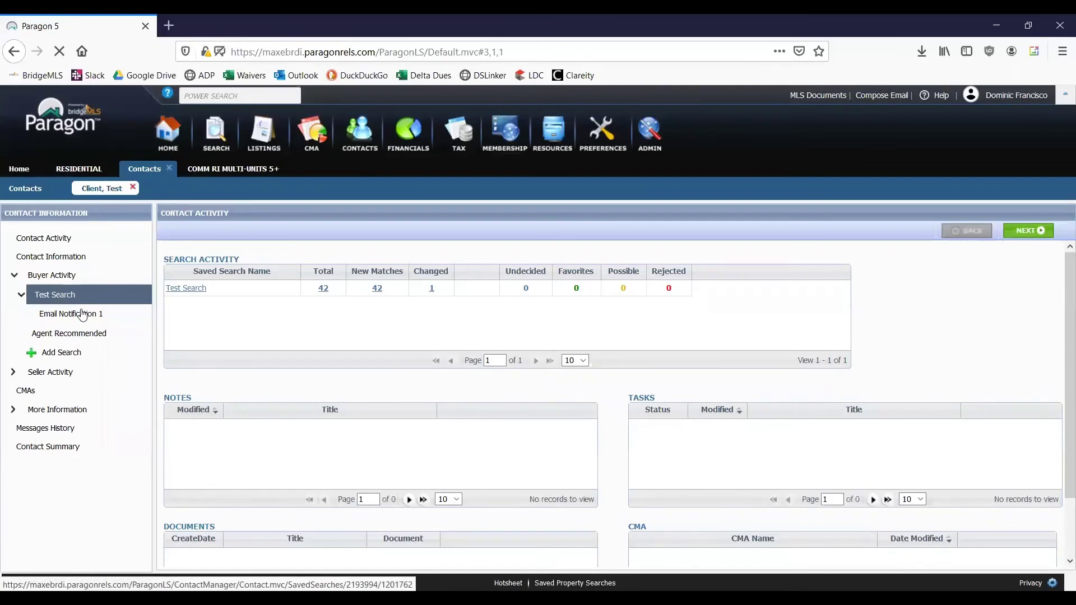
click(78, 313)
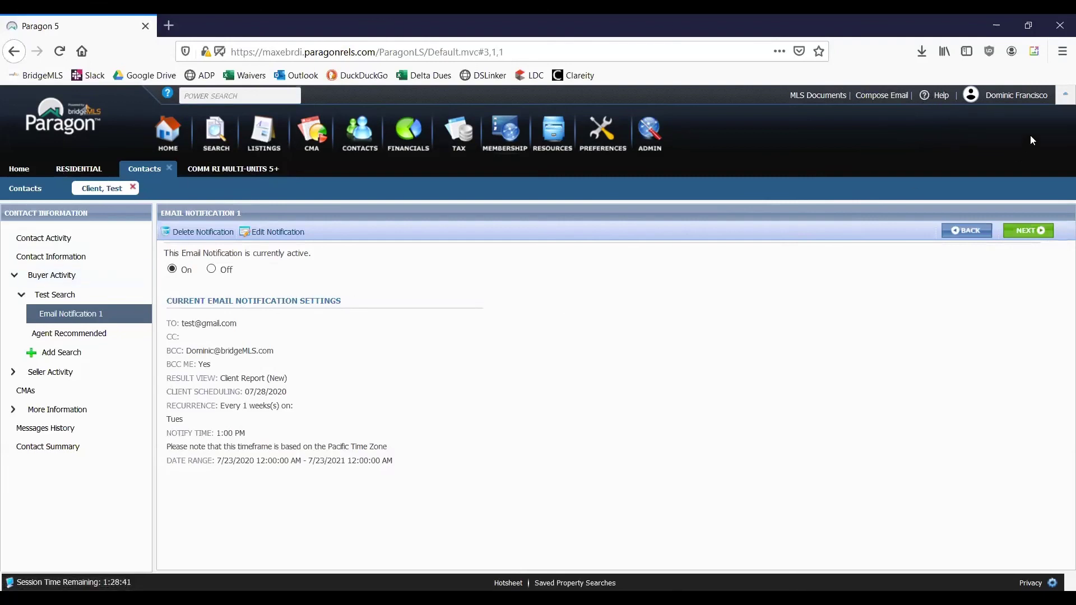
click(939, 98)
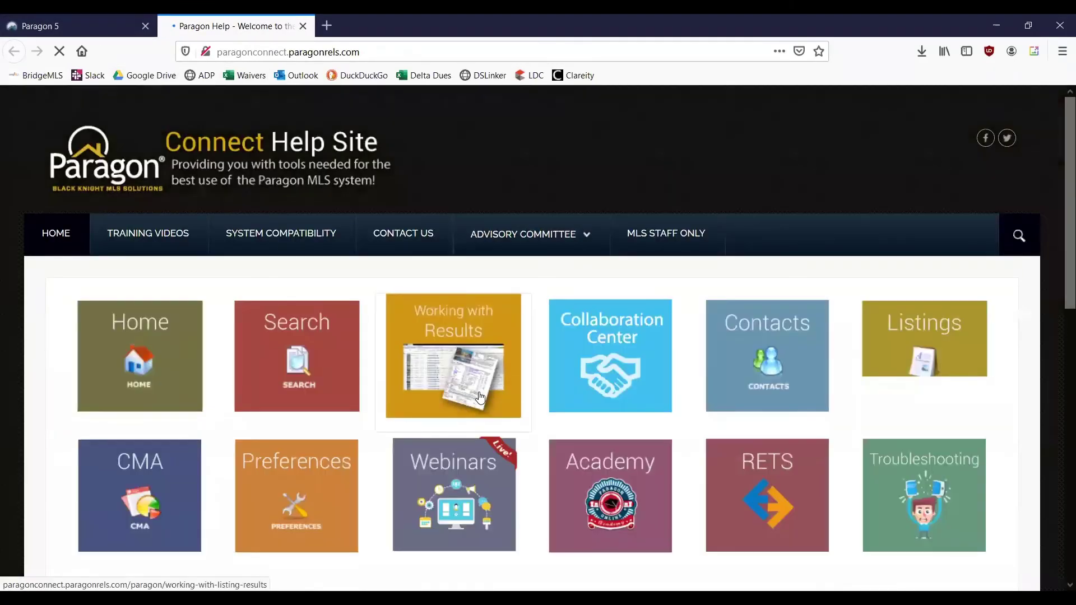
scroll(487, 412, down, 4)
scroll(504, 413, up, 3)
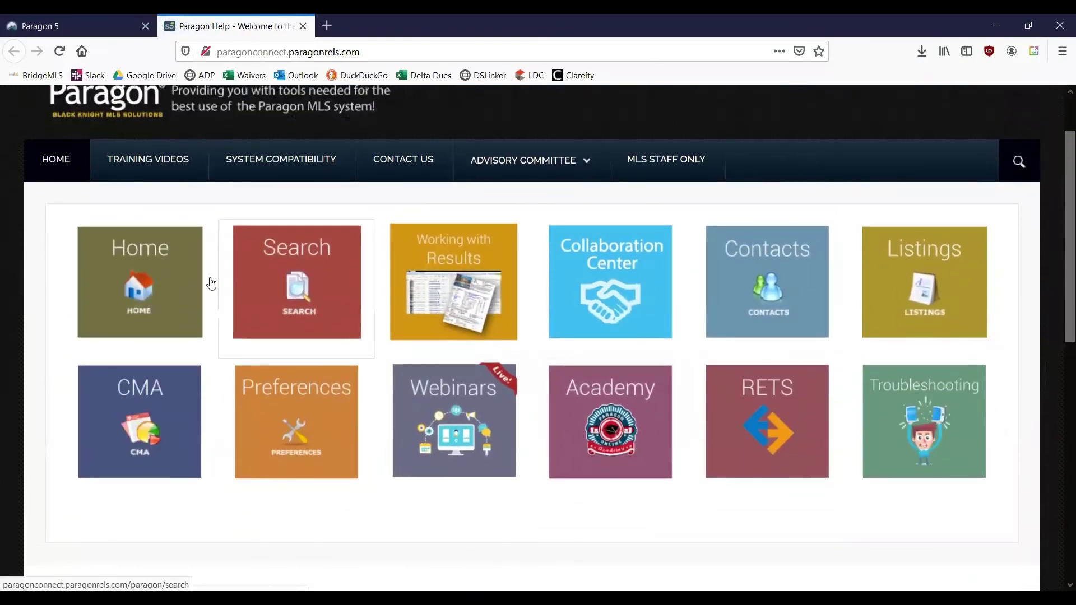
scroll(157, 364, down, 1)
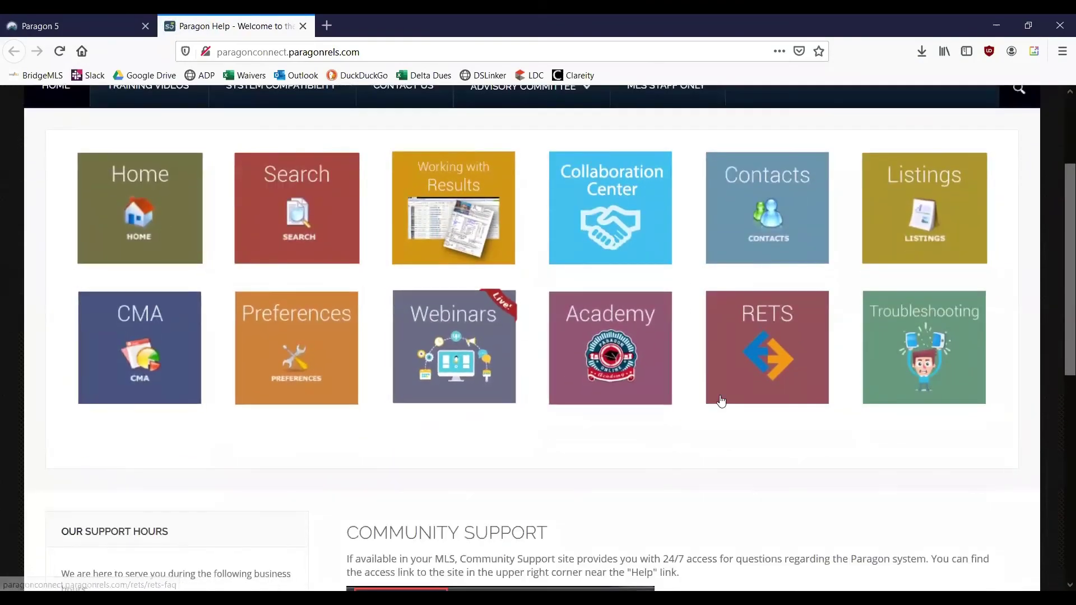